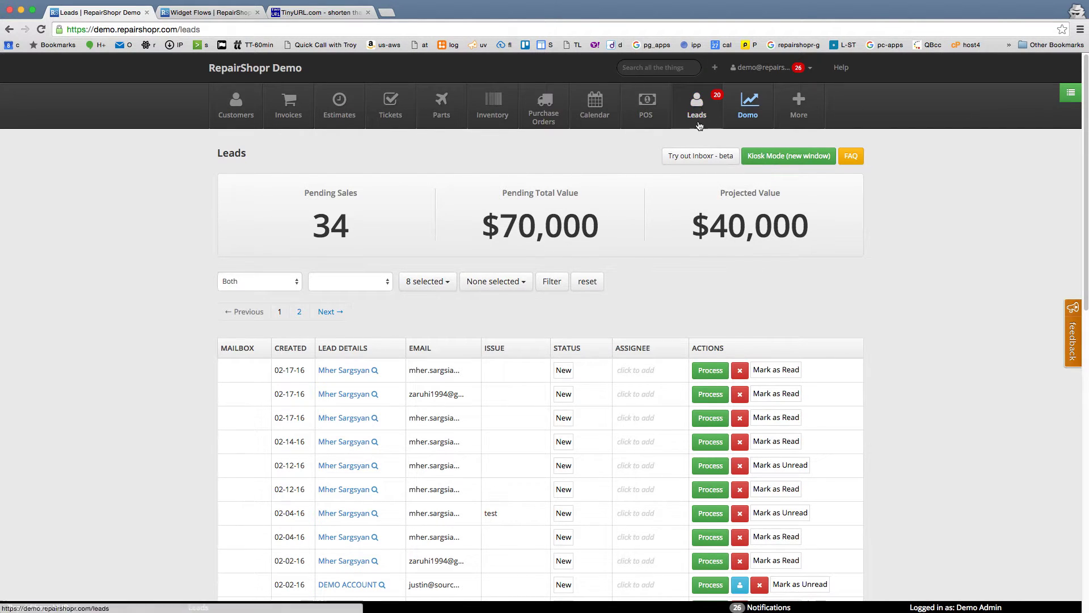
# Step: Open the customer check-in kiosk in a new window from the Leads page
pyautogui.click(696, 105)
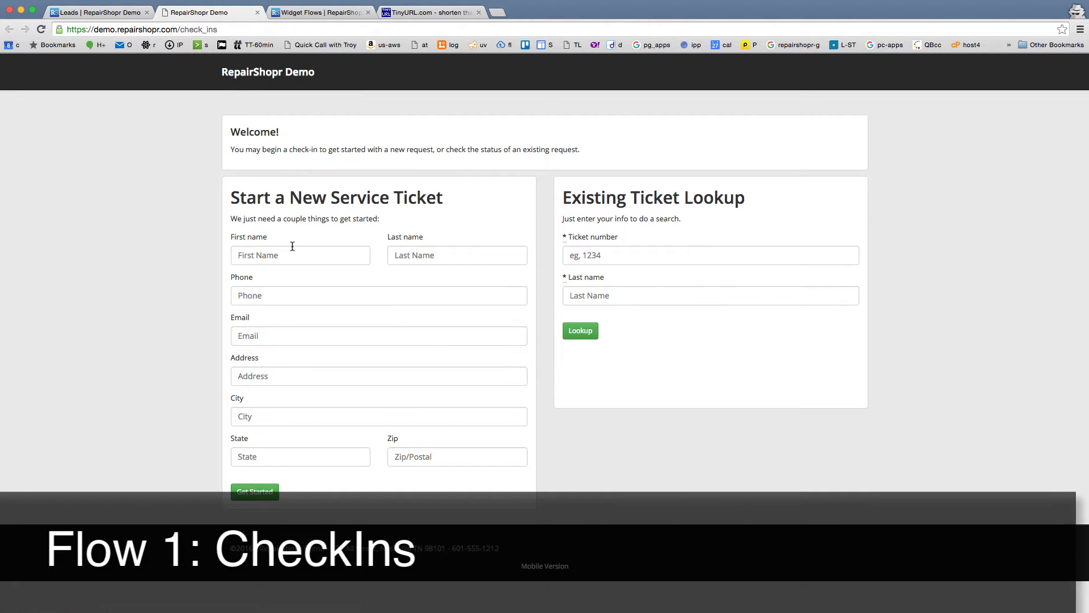
# Step: Check in a new customer with first name, last name and phone number, and continue to issue details
pyautogui.click(292, 249)
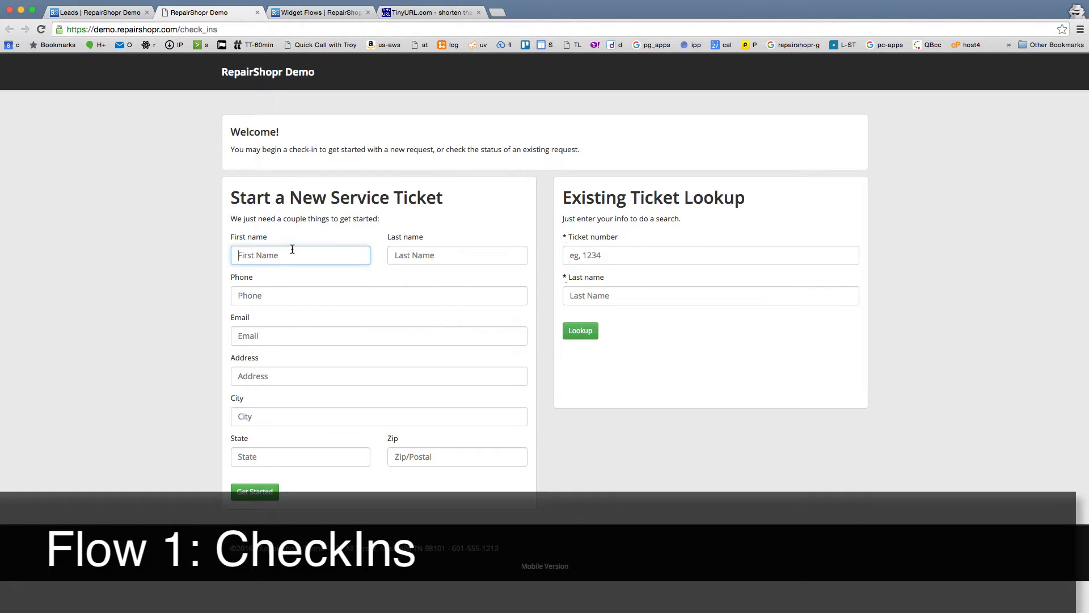
pyautogui.click(227, 29)
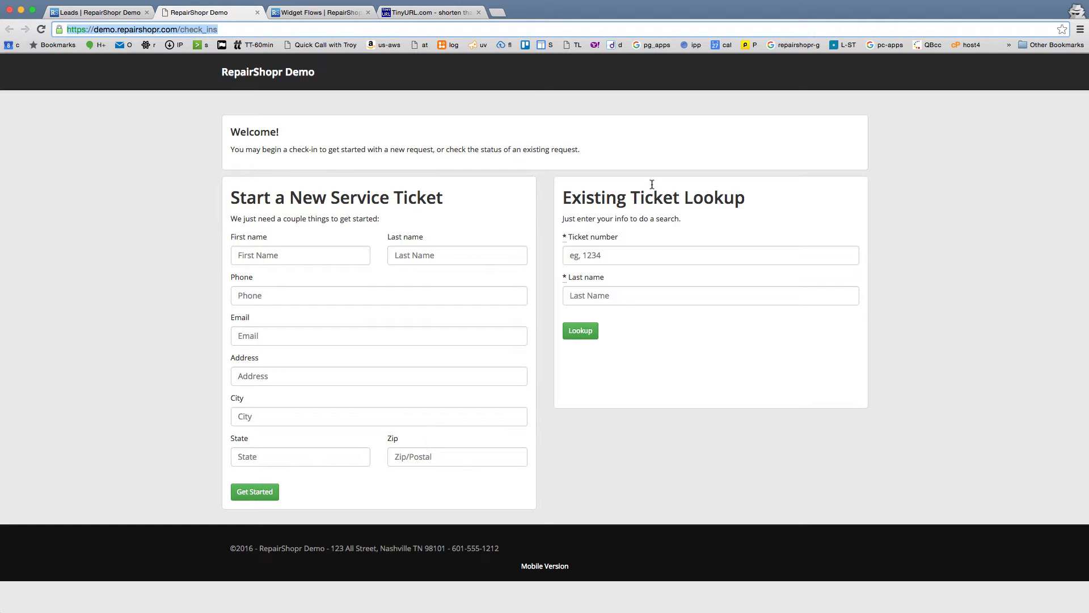
pyautogui.click(265, 256)
pyautogui.click(263, 255)
pyautogui.write('vid')
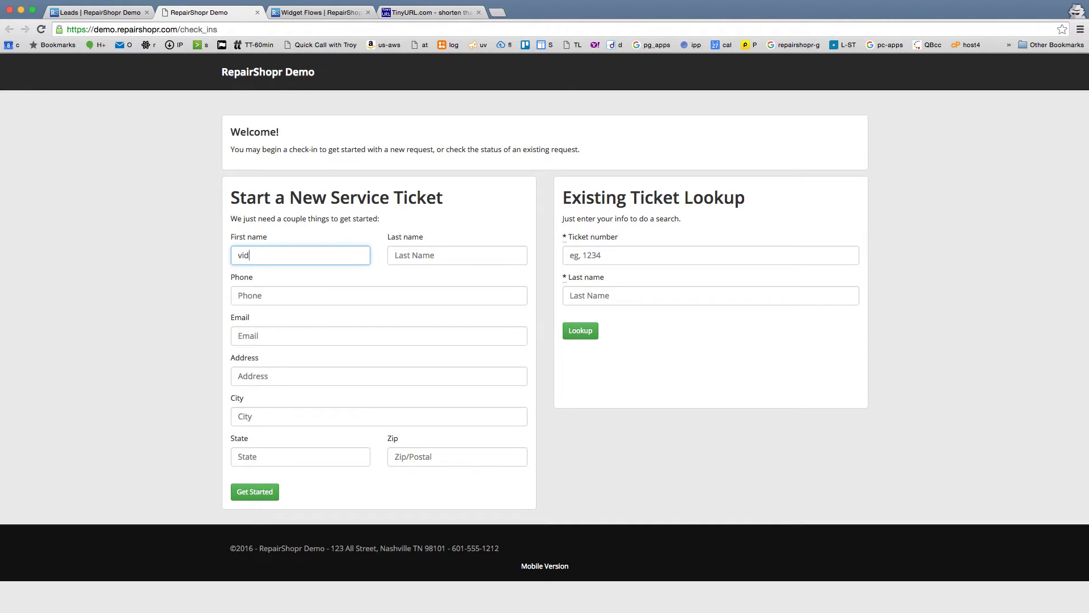
pyautogui.press('Tab')
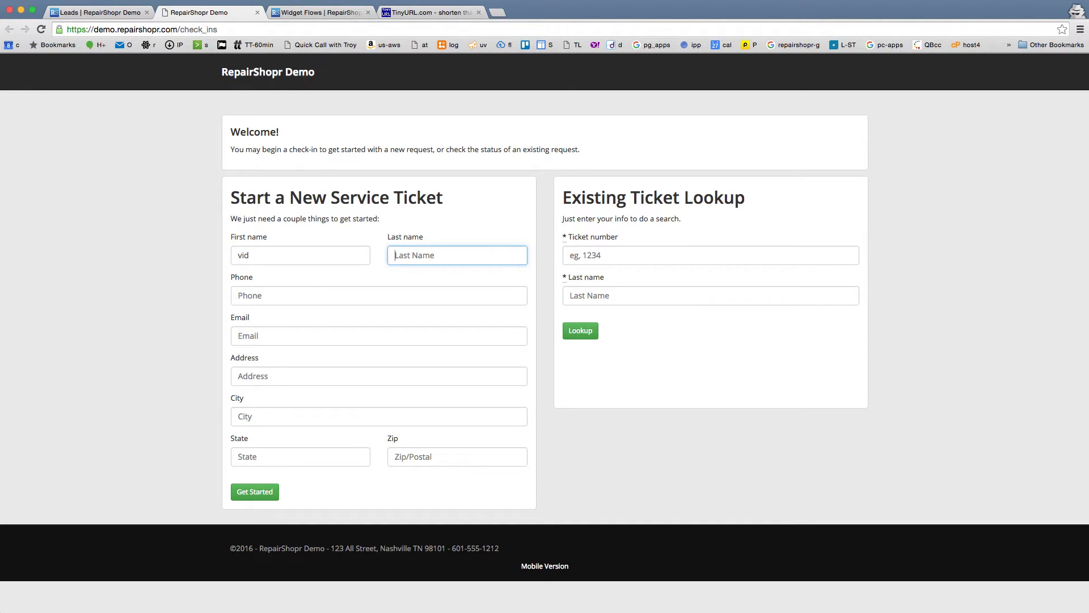
pyautogui.write('test3')
pyautogui.press('Tab')
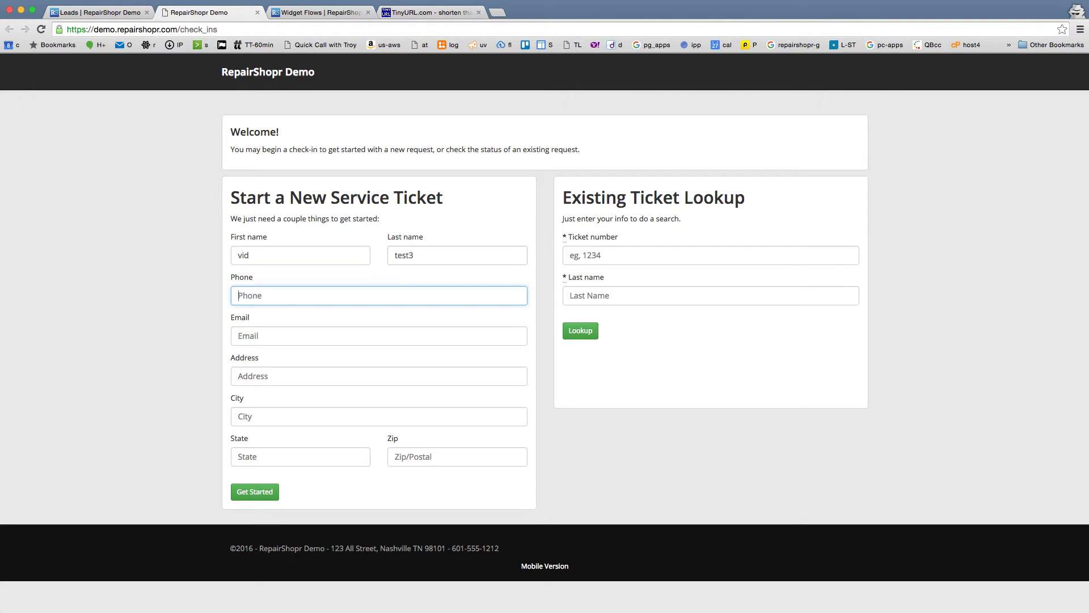
pyautogui.write('5558100')
pyautogui.click(246, 500)
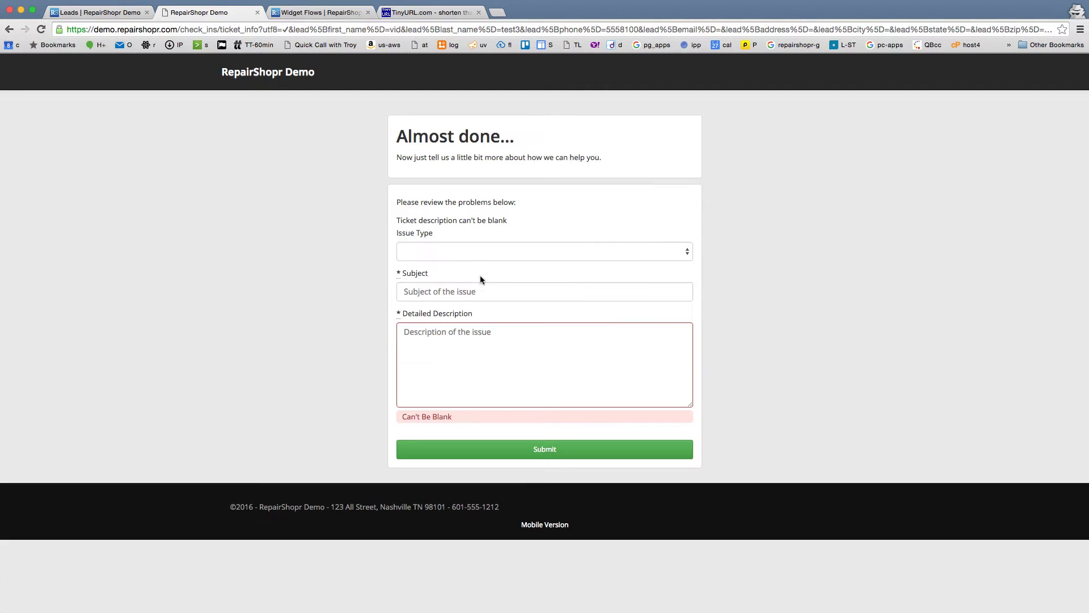
pyautogui.click(497, 251)
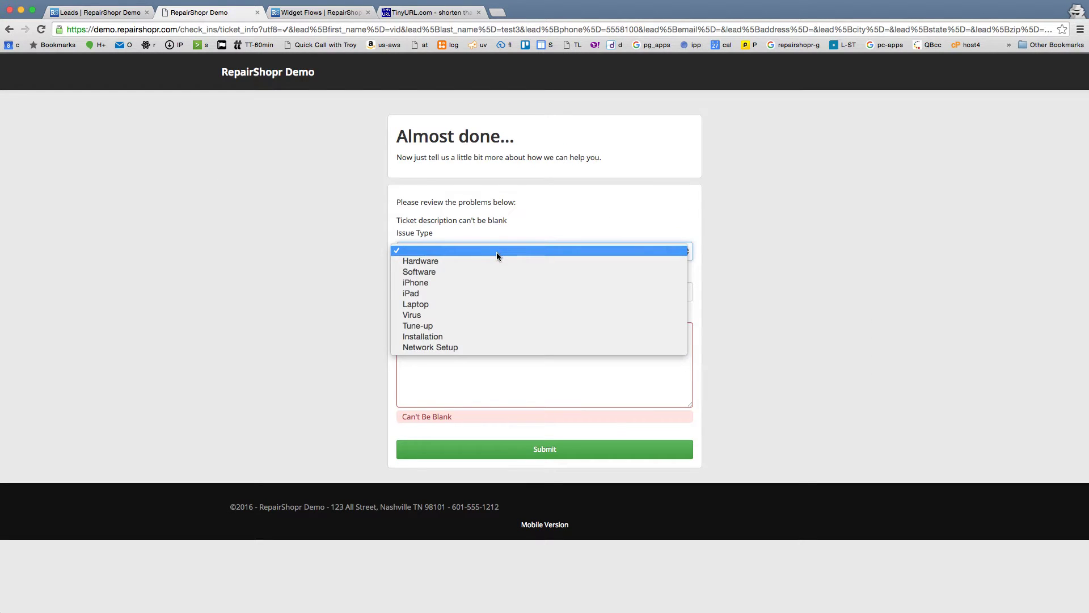
# Step: Submit an iPhone issue with subject 'broken screen' and description 'broken screen description'
pyautogui.click(474, 282)
pyautogui.click(457, 298)
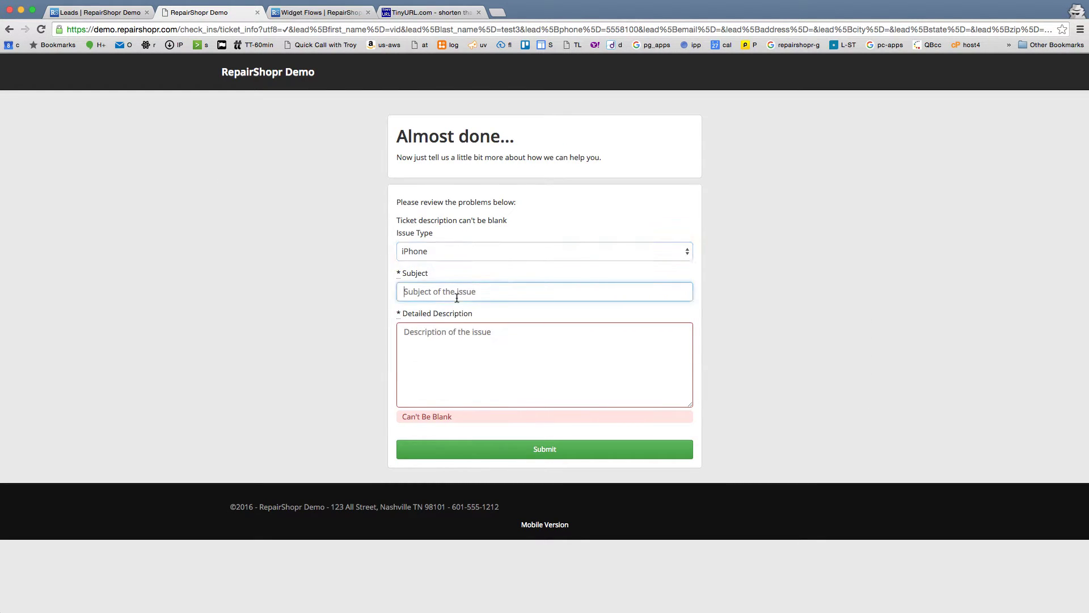
pyautogui.write('broken screen')
pyautogui.press('Tab')
pyautogui.write('broken')
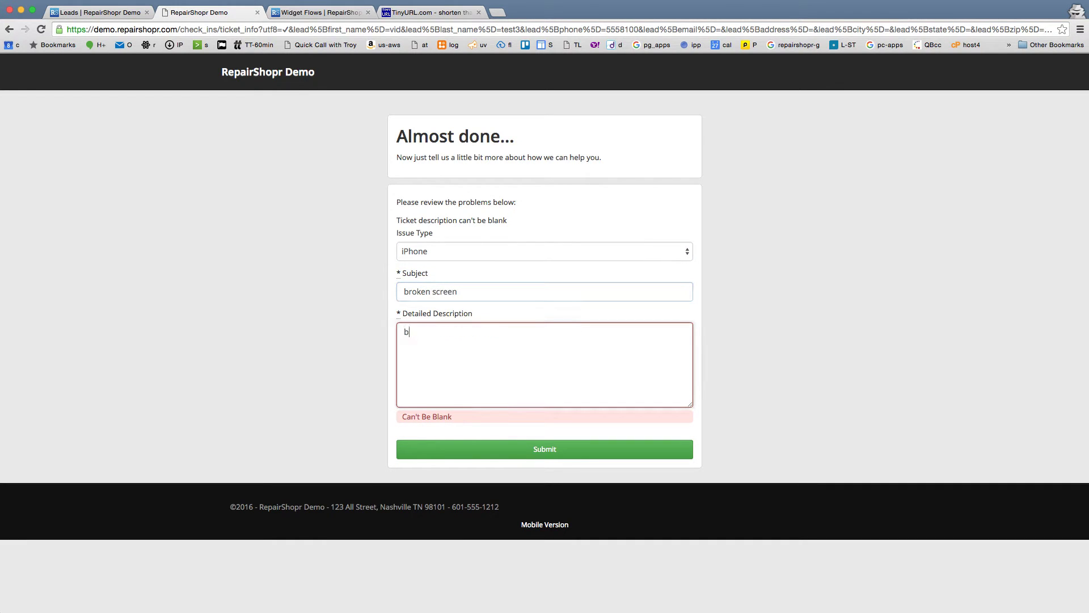
pyautogui.write(' screen description')
pyautogui.click(514, 450)
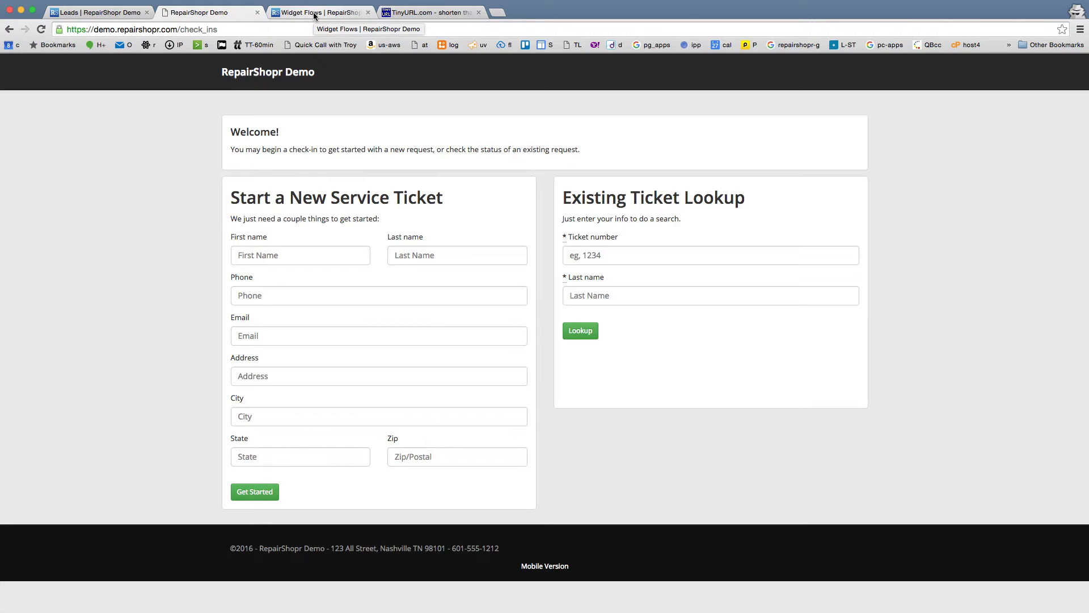
# Step: Convert the refreshed 'broken screen' lead into a customer and Ticket 1764, then view the ticket
pyautogui.click(102, 12)
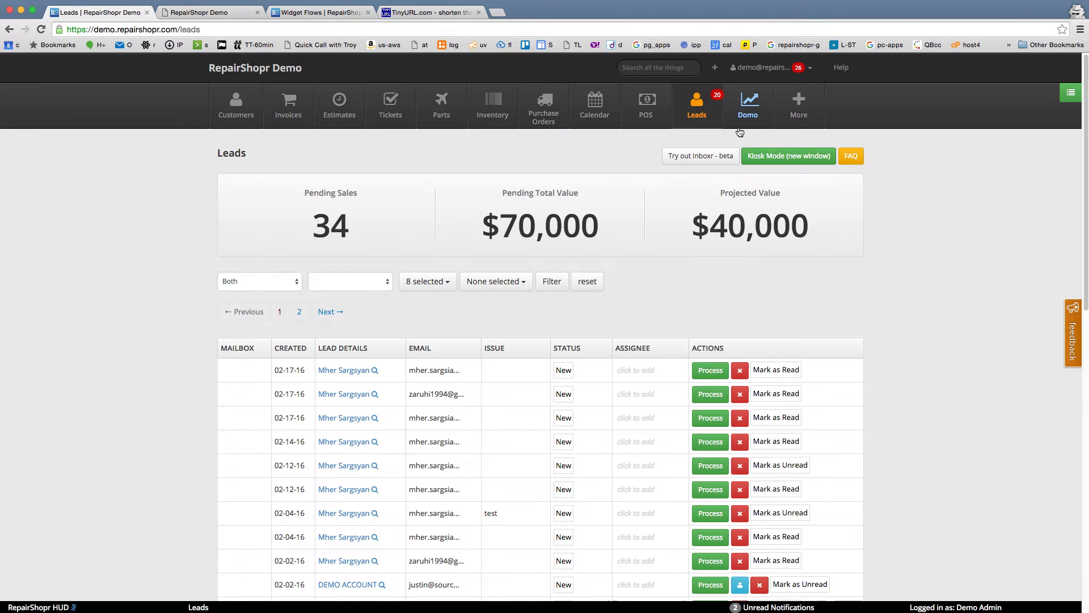
pyautogui.click(702, 112)
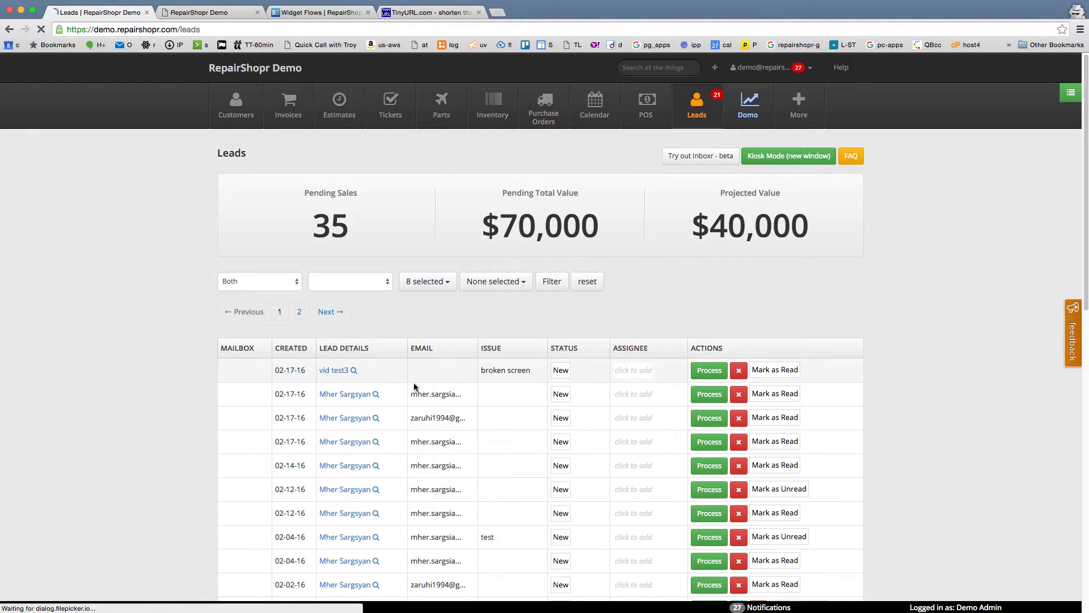
pyautogui.click(341, 371)
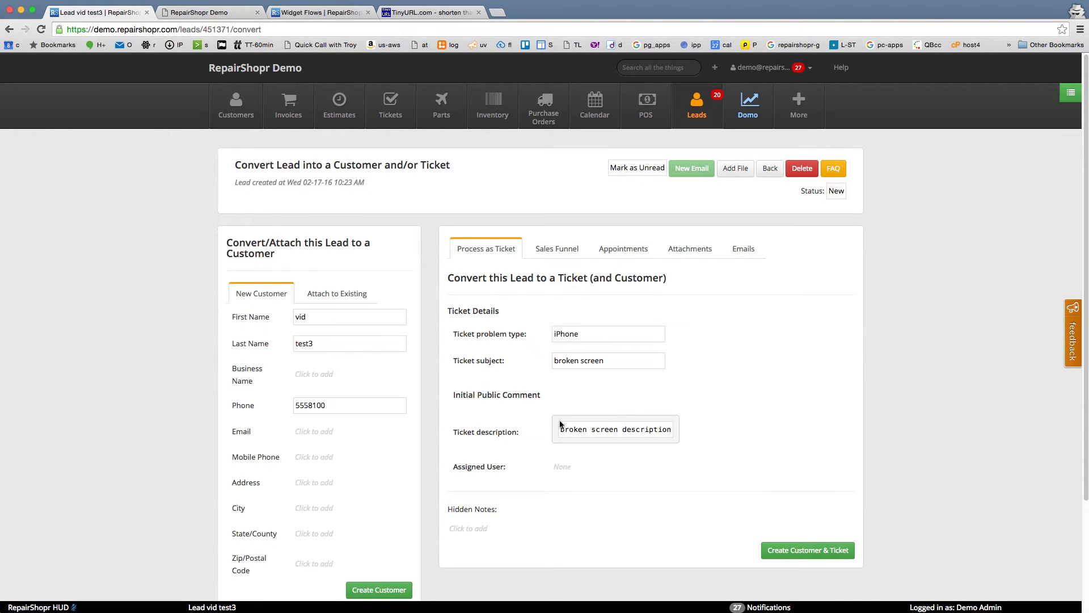
pyautogui.click(796, 552)
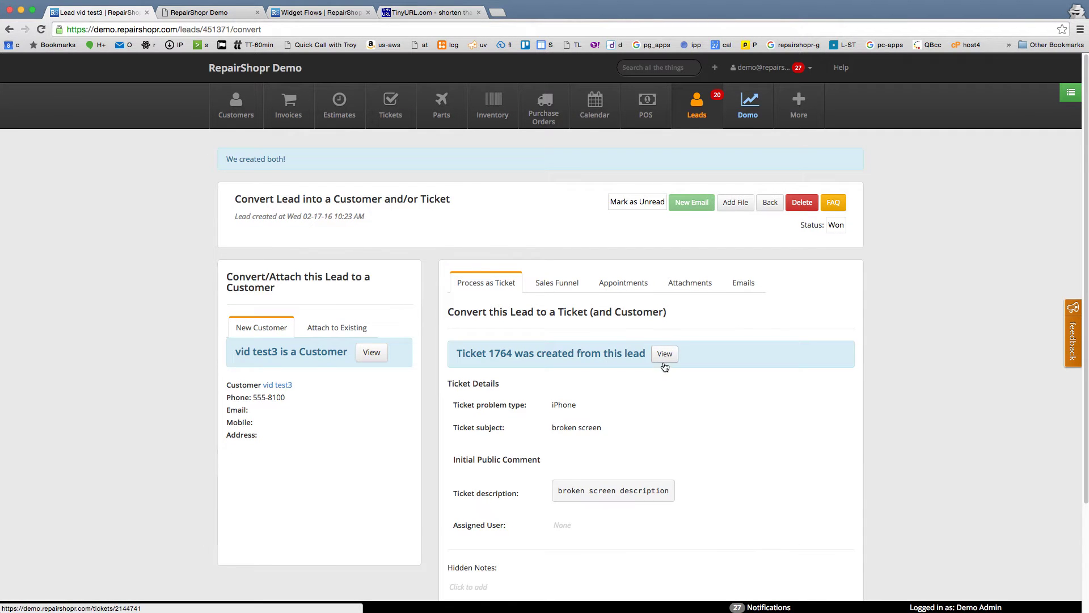
pyautogui.click(665, 354)
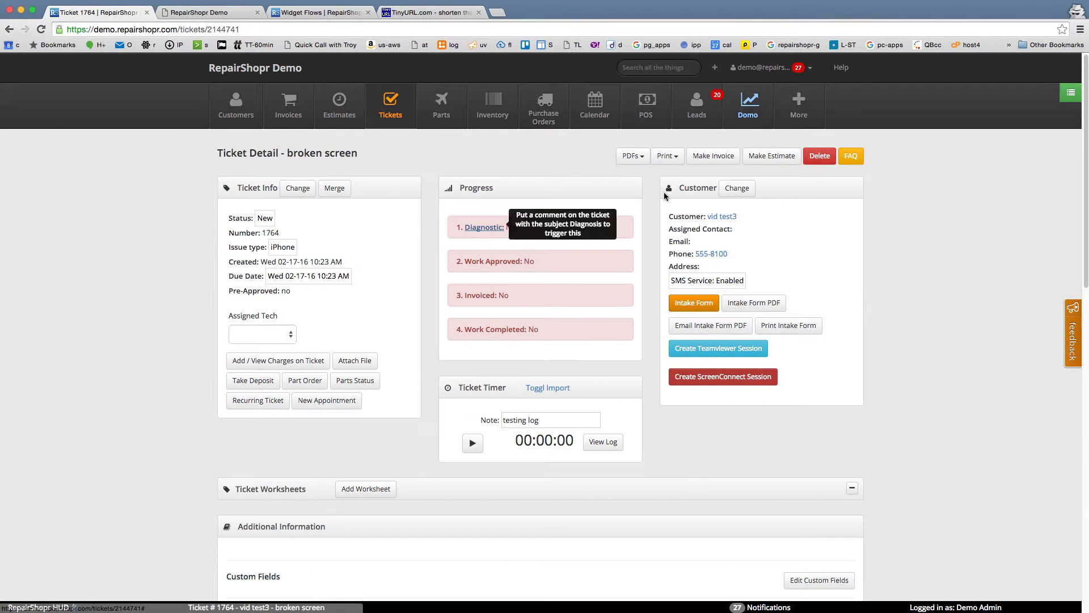
# Step: Check the ticket's print options, then go to Shop Settings from the account menu
pyautogui.click(667, 156)
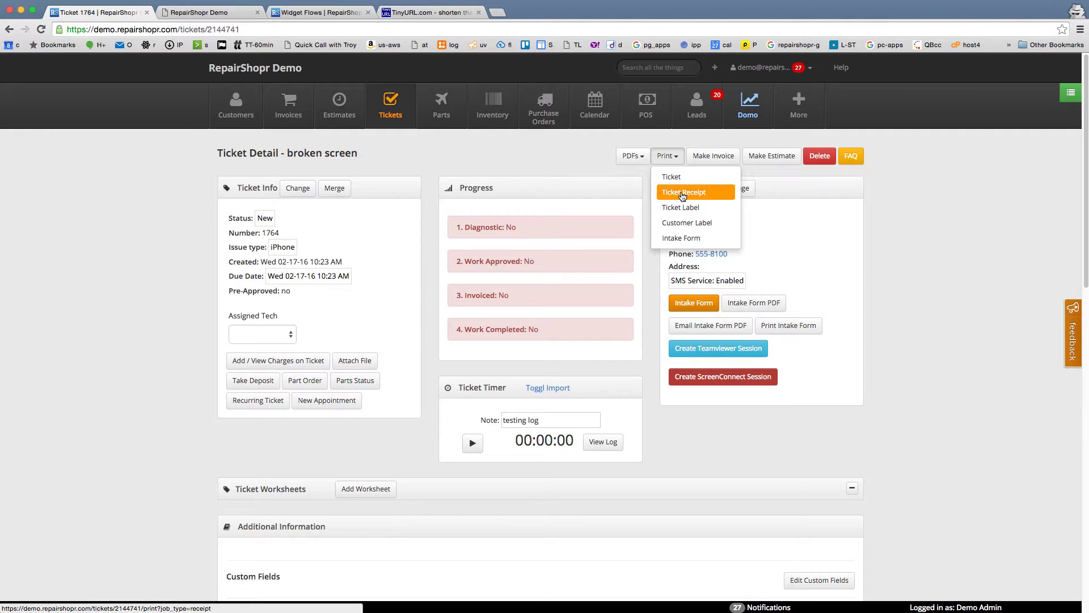
pyautogui.click(577, 146)
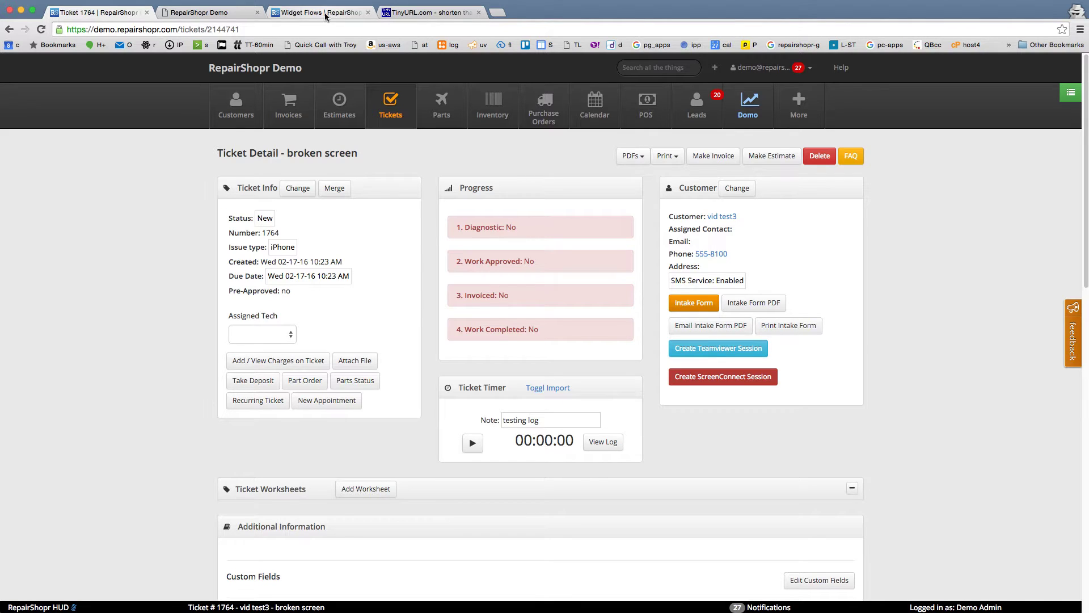
pyautogui.click(200, 13)
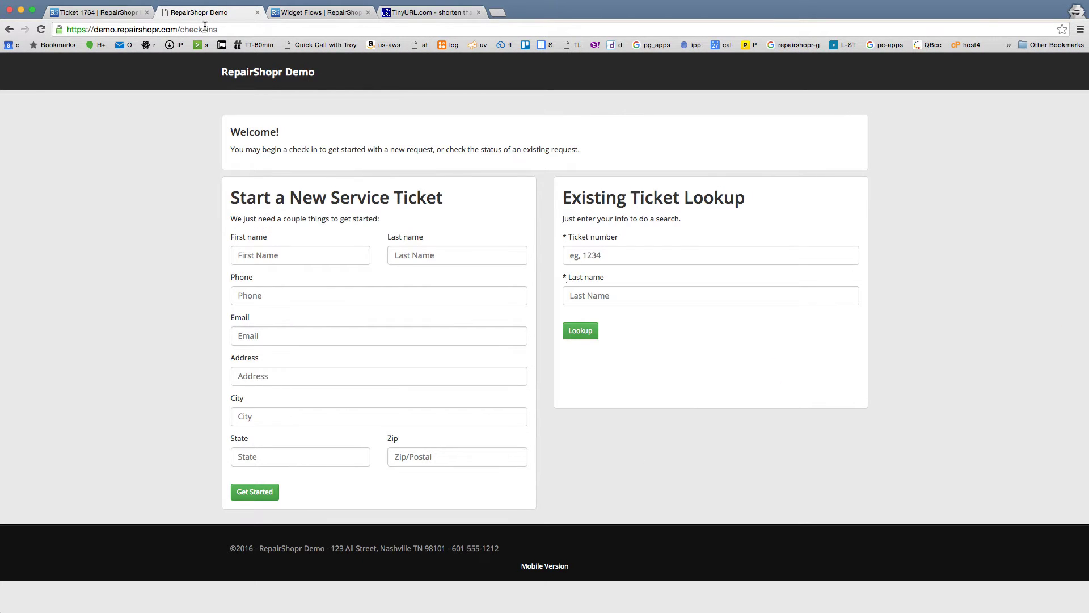
pyautogui.click(134, 12)
pyautogui.click(781, 69)
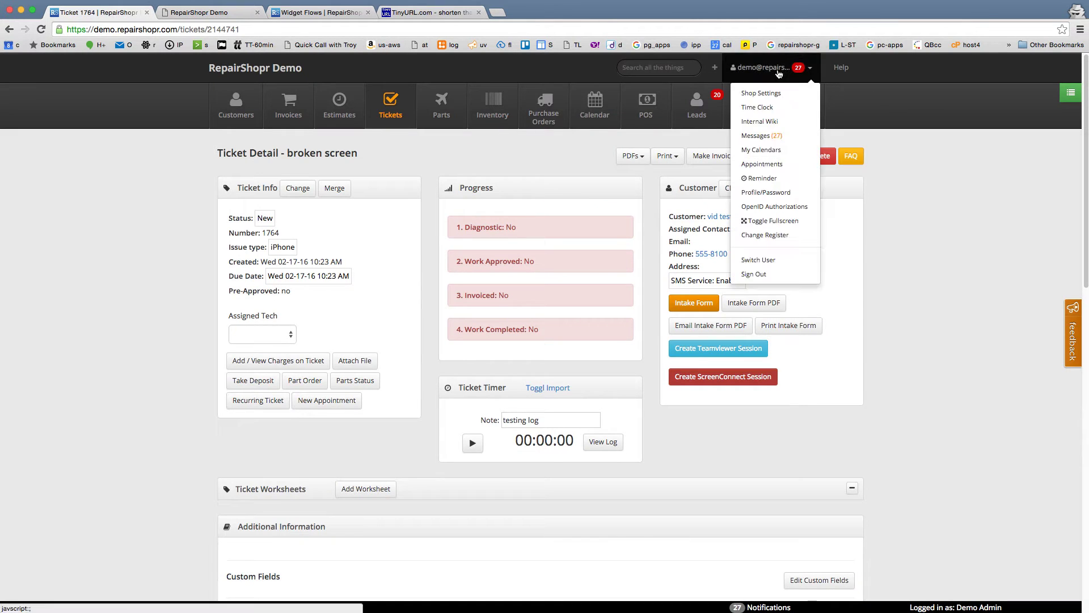
pyautogui.click(765, 96)
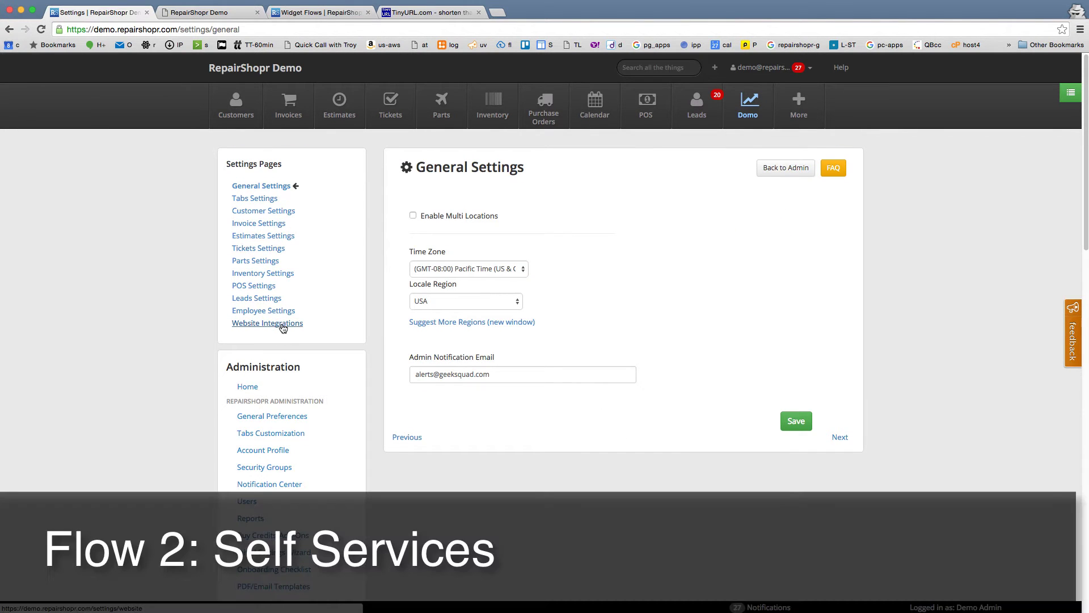
# Step: Open Website Integrations and scroll down to the Self Service Check-Ins Module embed code
pyautogui.click(282, 325)
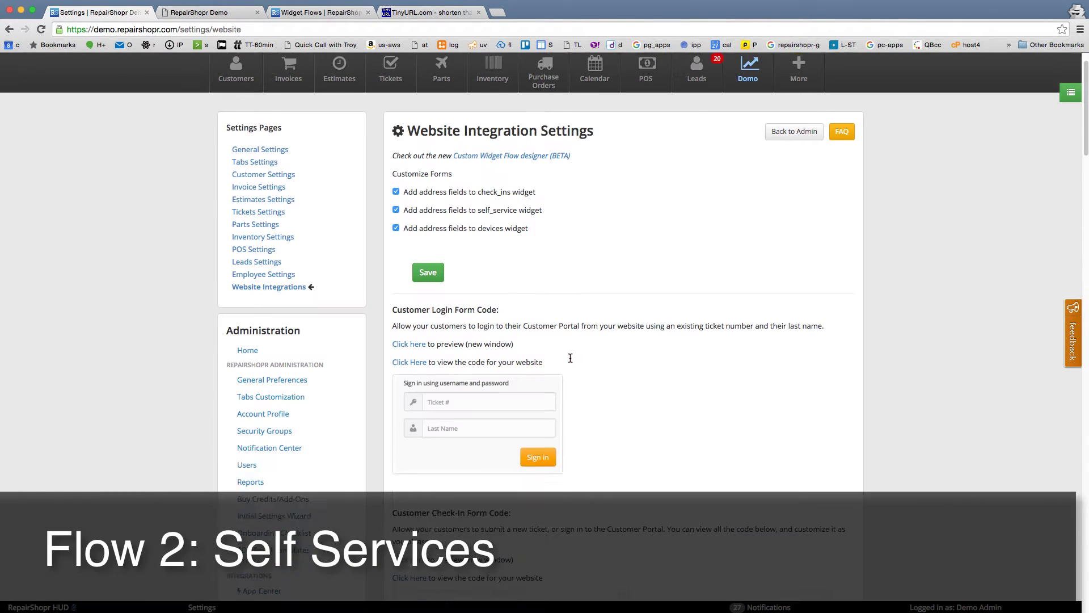
pyautogui.scroll(-5, 589, 346)
pyautogui.scroll(-5, 592, 343)
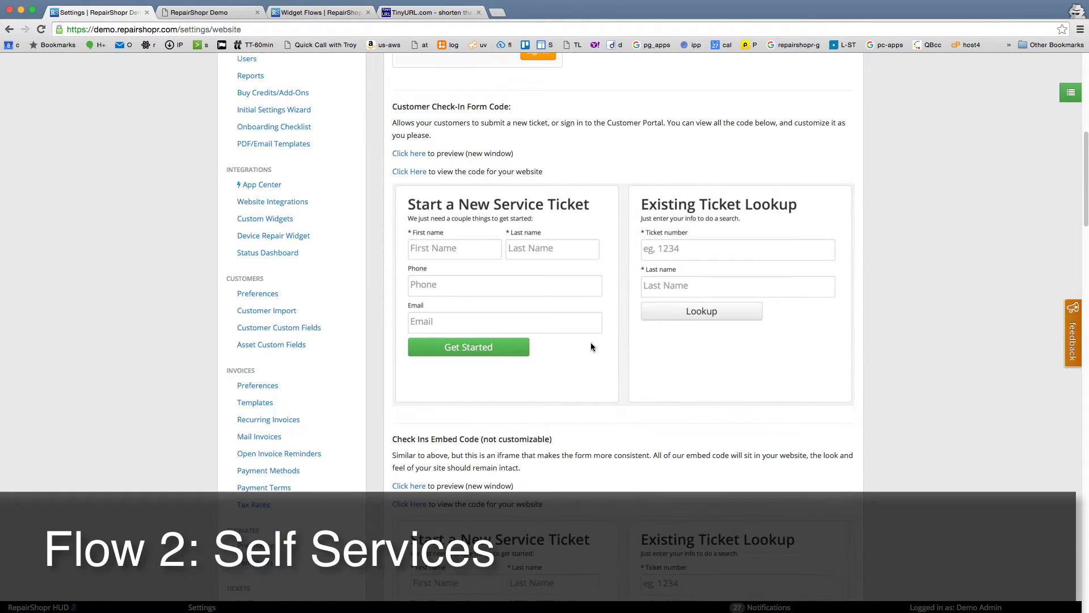
pyautogui.scroll(-10, 586, 281)
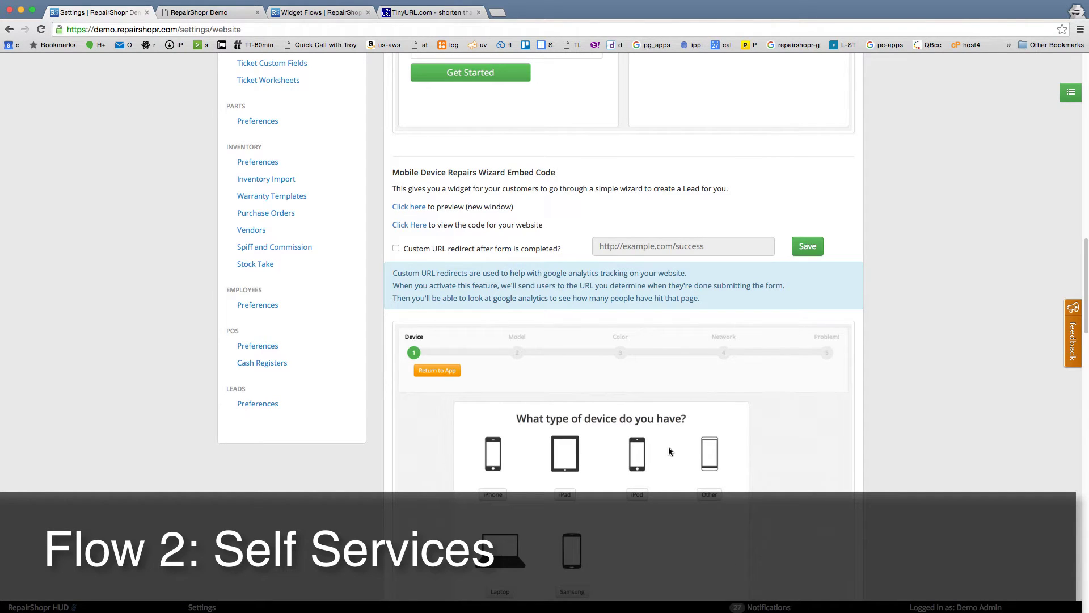
pyautogui.scroll(-4, 607, 426)
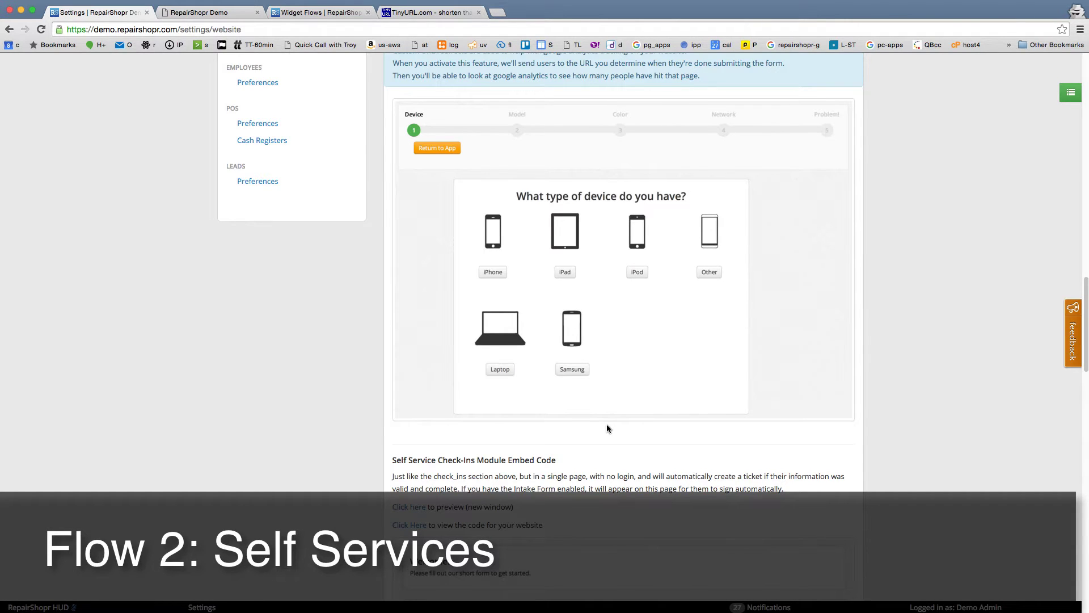
pyautogui.scroll(-3, 595, 423)
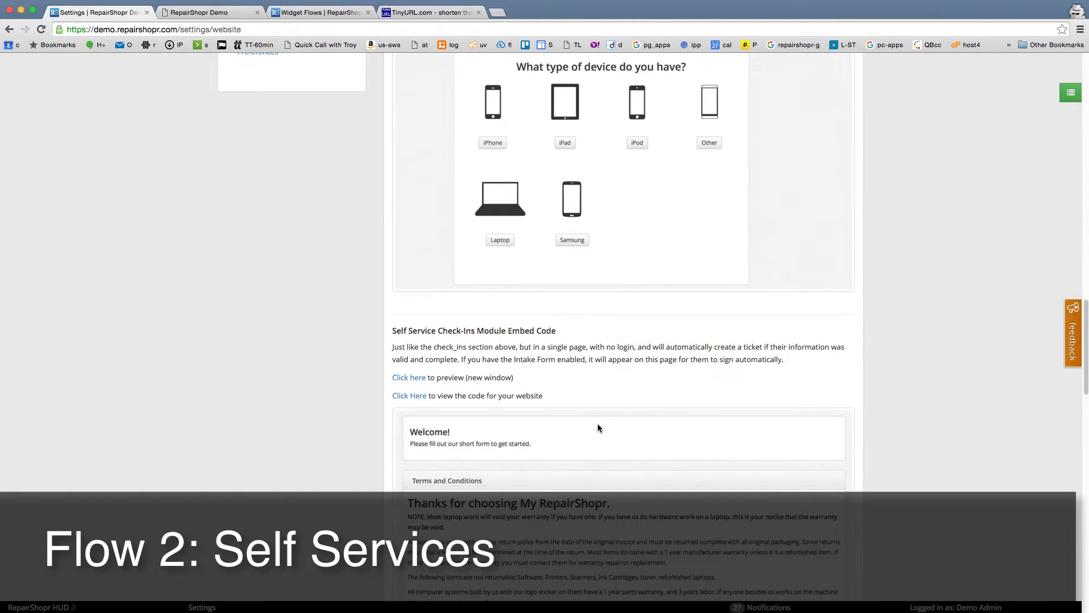
pyautogui.scroll(-3, 597, 427)
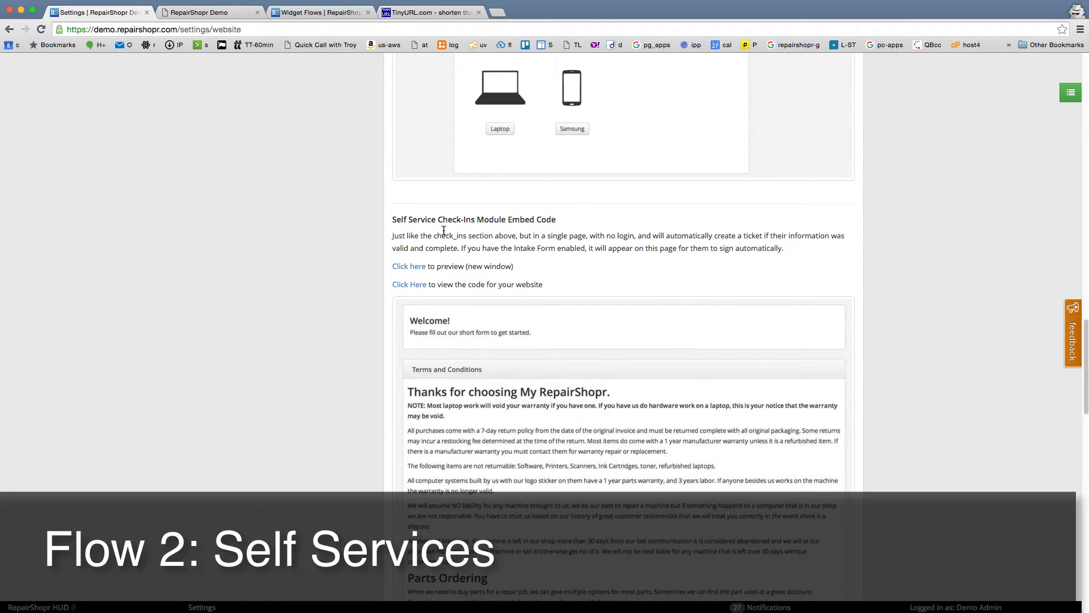
pyautogui.scroll(-1, 459, 269)
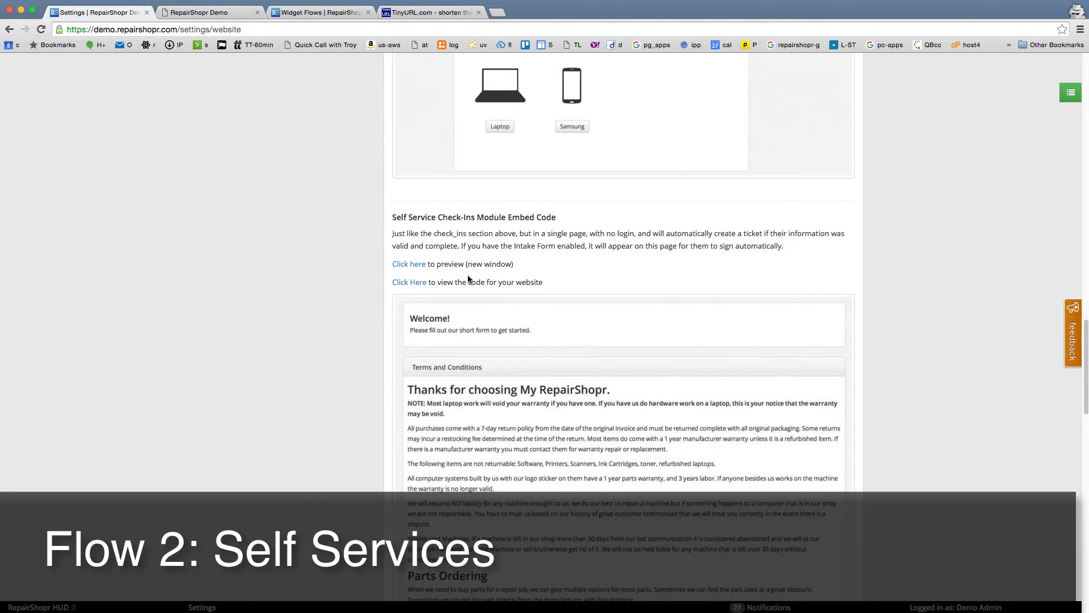
pyautogui.click(224, 13)
# Step: Load the /self_services self-service check-in page
pyautogui.press('super+l')
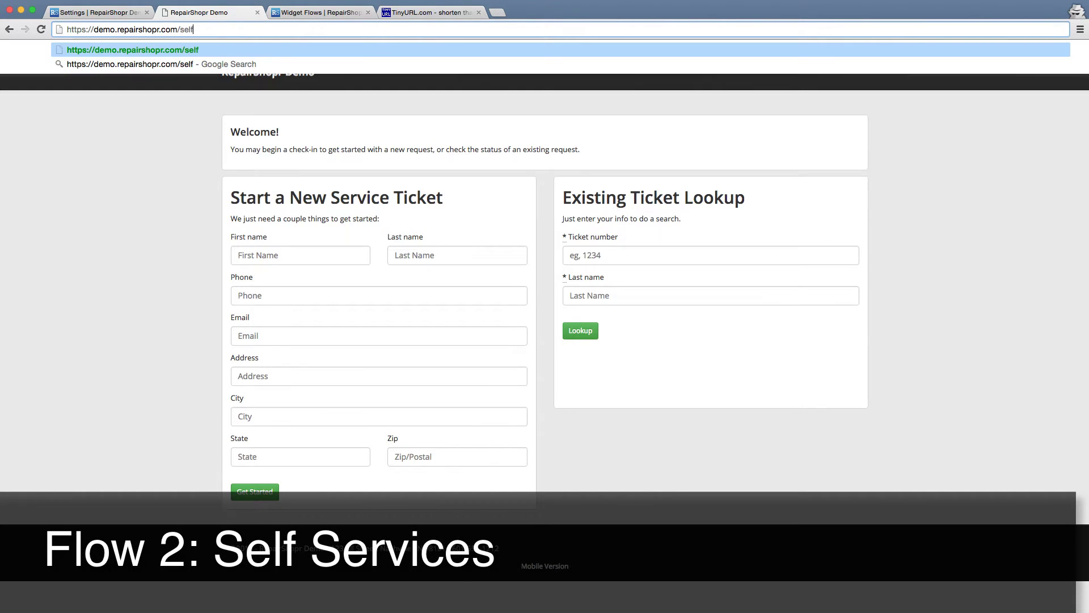
pyautogui.write('_services')
pyautogui.press('Return')
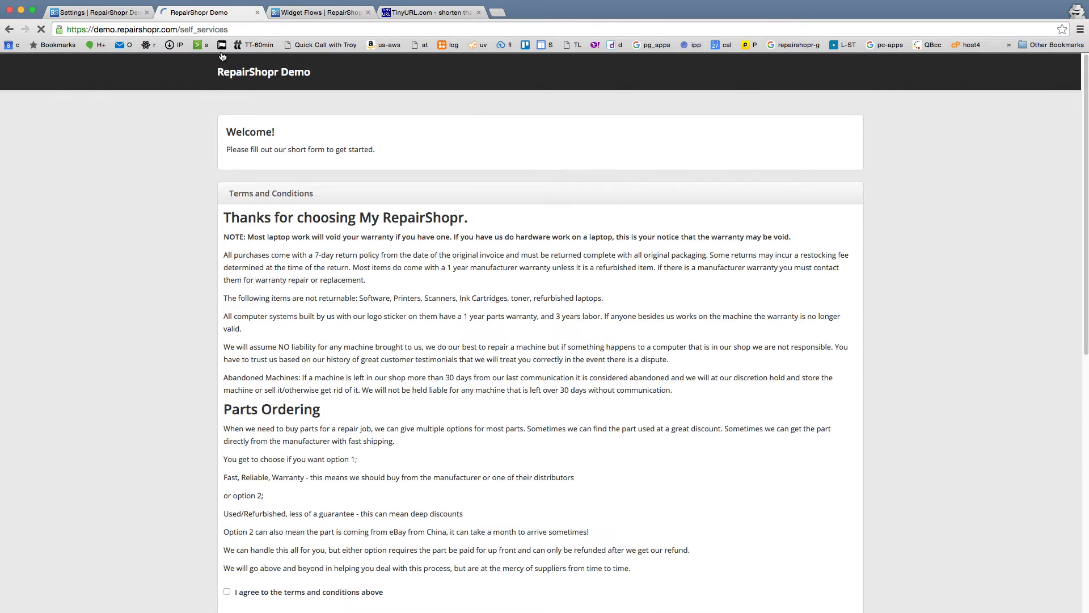
# Step: Draw a signature and agree to the terms and conditions
pyautogui.moveTo(233, 215); pyautogui.dragTo(560, 487)
pyautogui.click(560, 486)
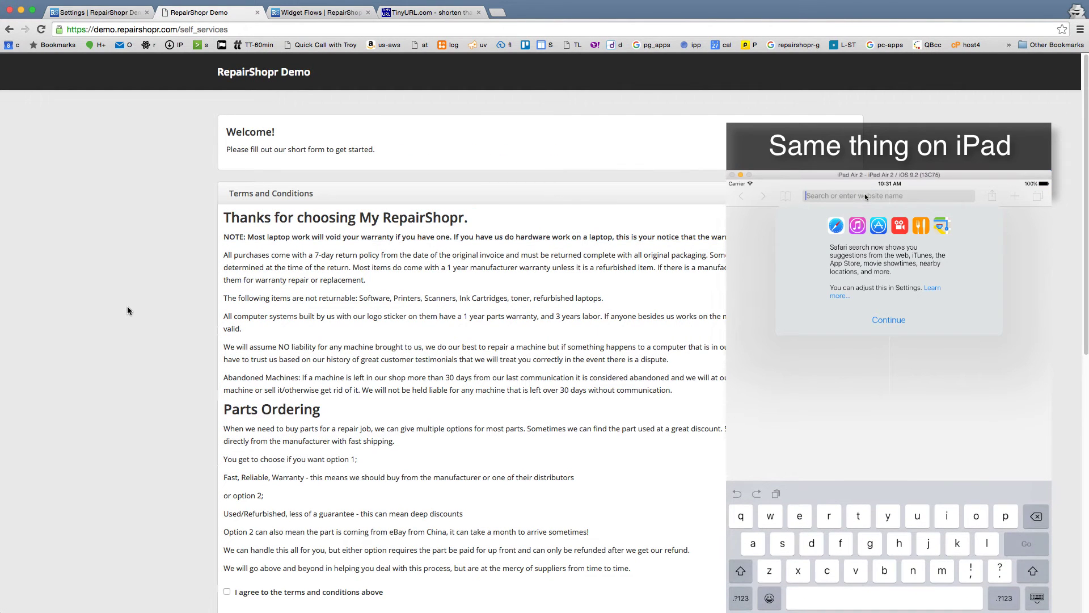
pyautogui.scroll(-7, 128, 306)
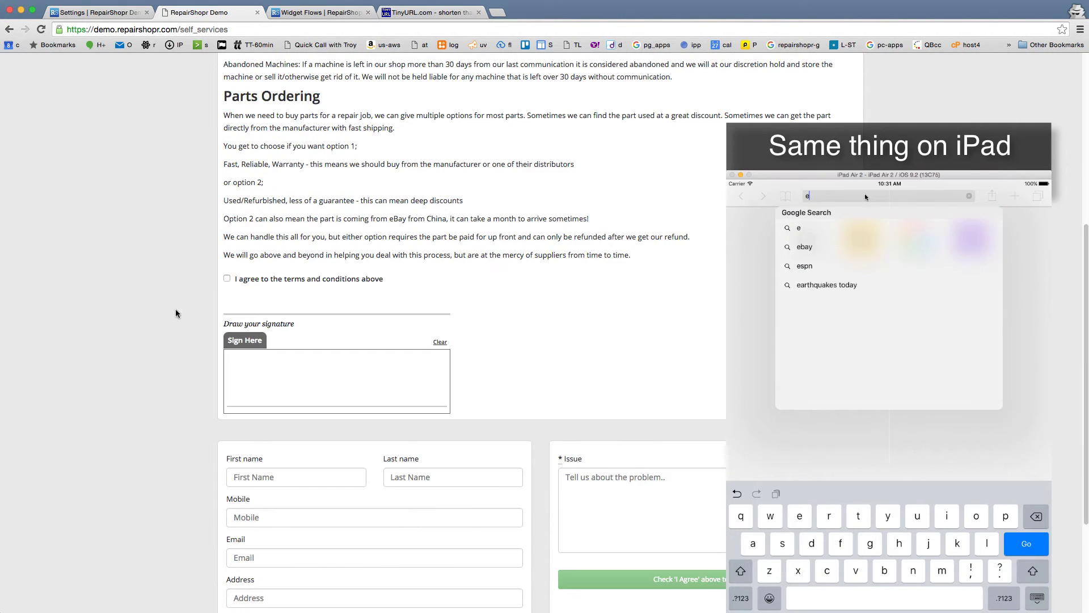
pyautogui.scroll(-1, 193, 283)
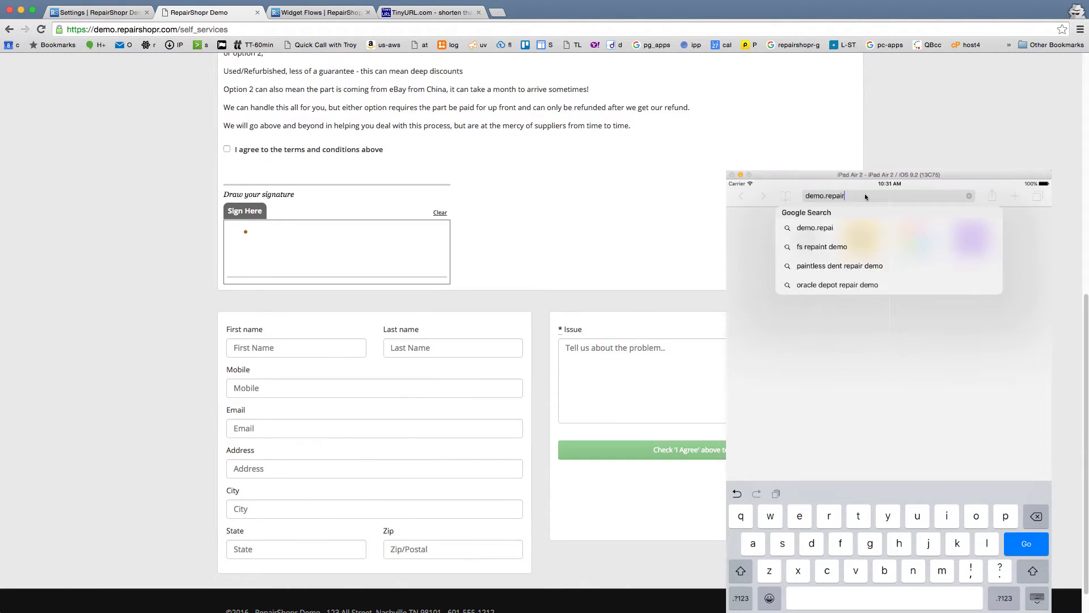
pyautogui.moveTo(246, 231); pyautogui.dragTo(339, 256)
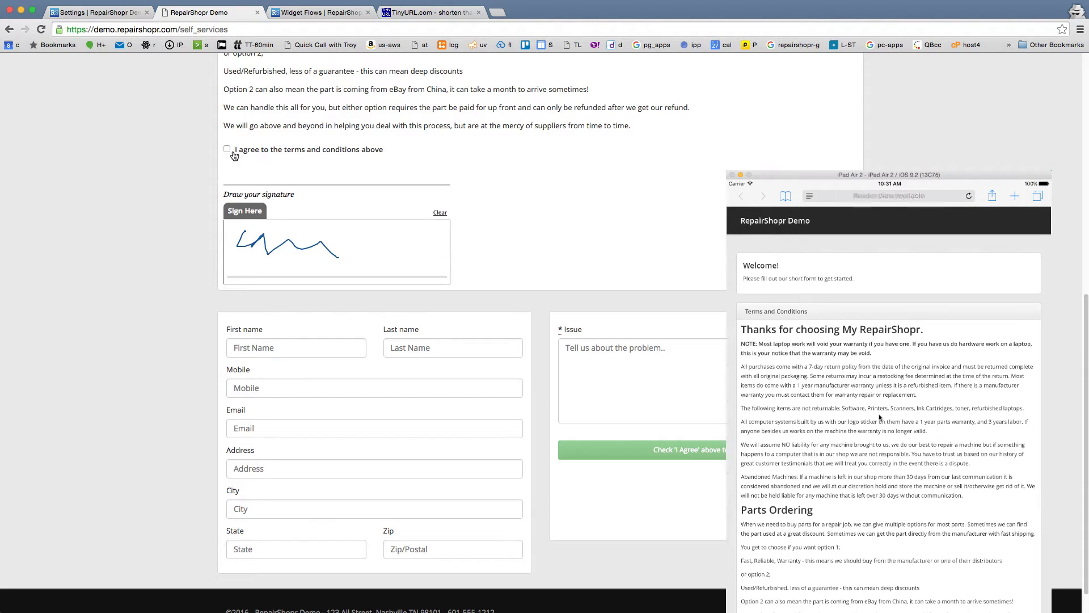
pyautogui.scroll(-1, 234, 156)
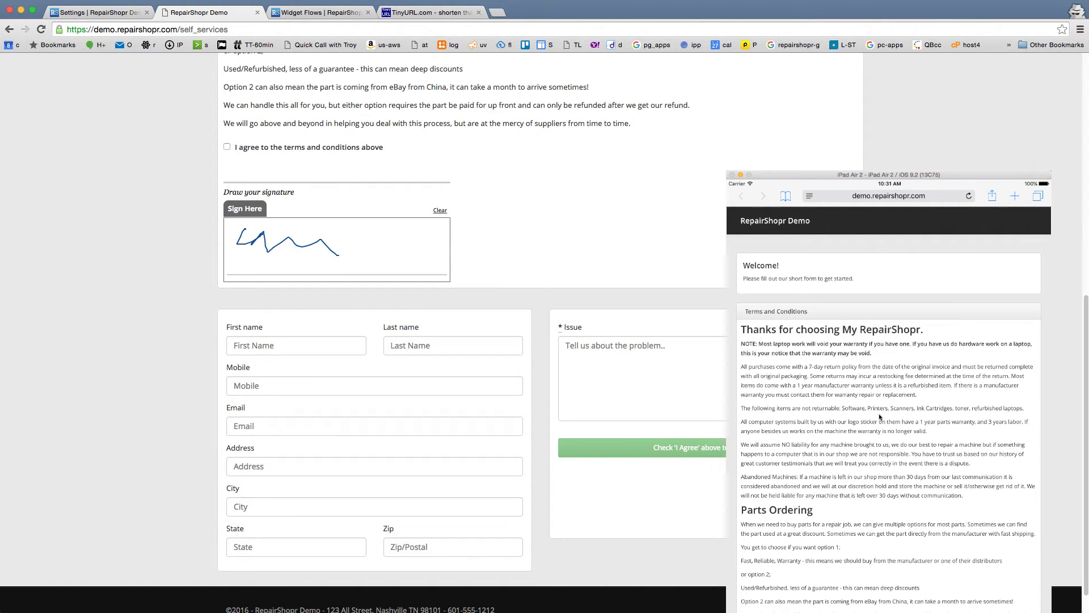
pyautogui.click(275, 149)
# Step: Enter the customer's first name, last name and mobile number
pyautogui.click(290, 348)
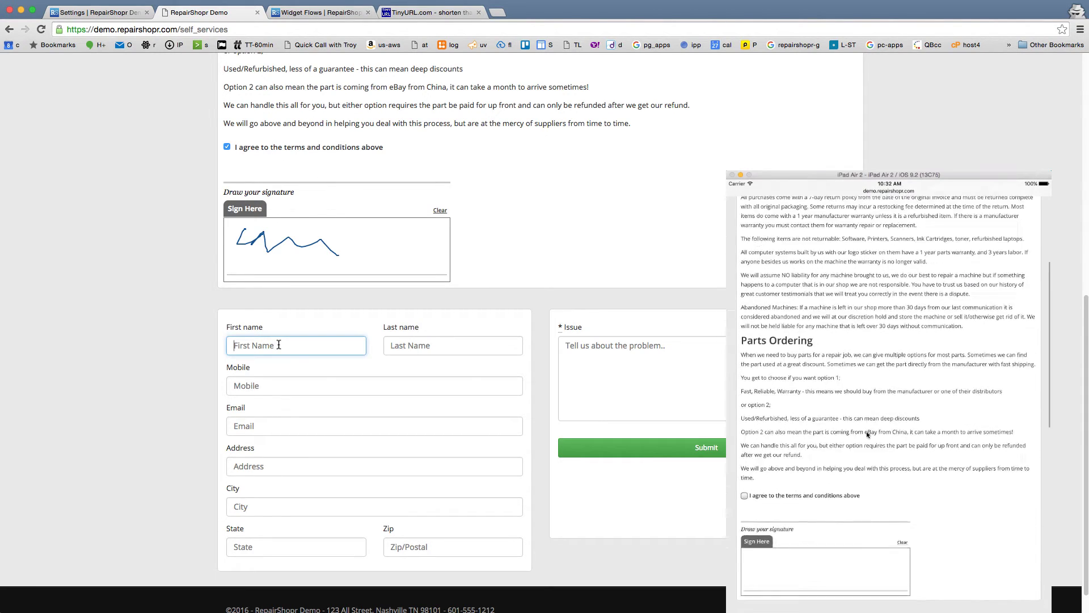
pyautogui.write('vid')
pyautogui.press('Tab')
pyautogui.write('test3')
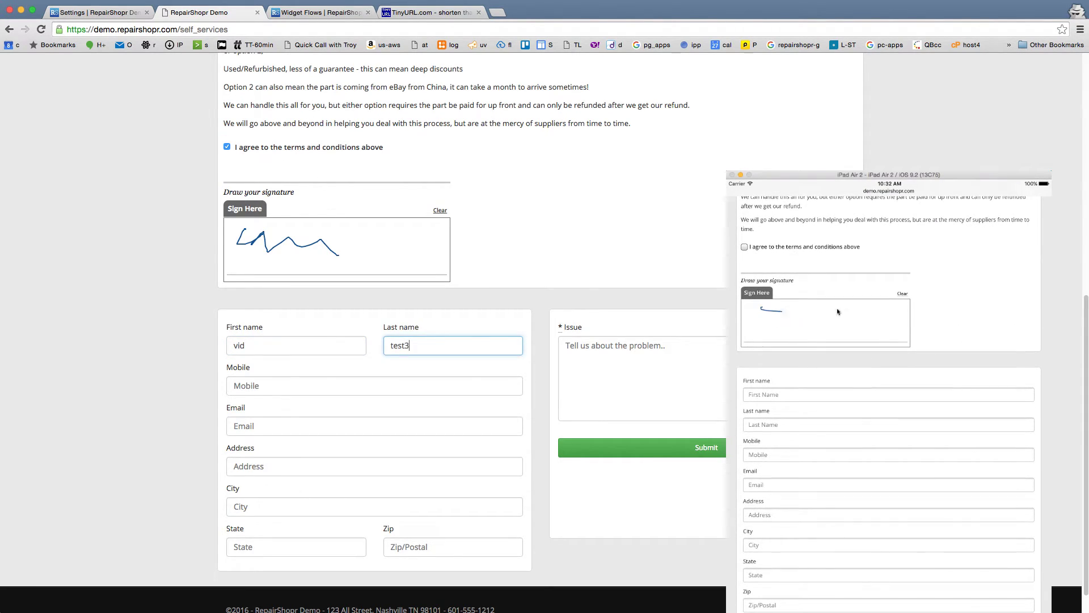
pyautogui.press('Tab')
pyautogui.write('55')
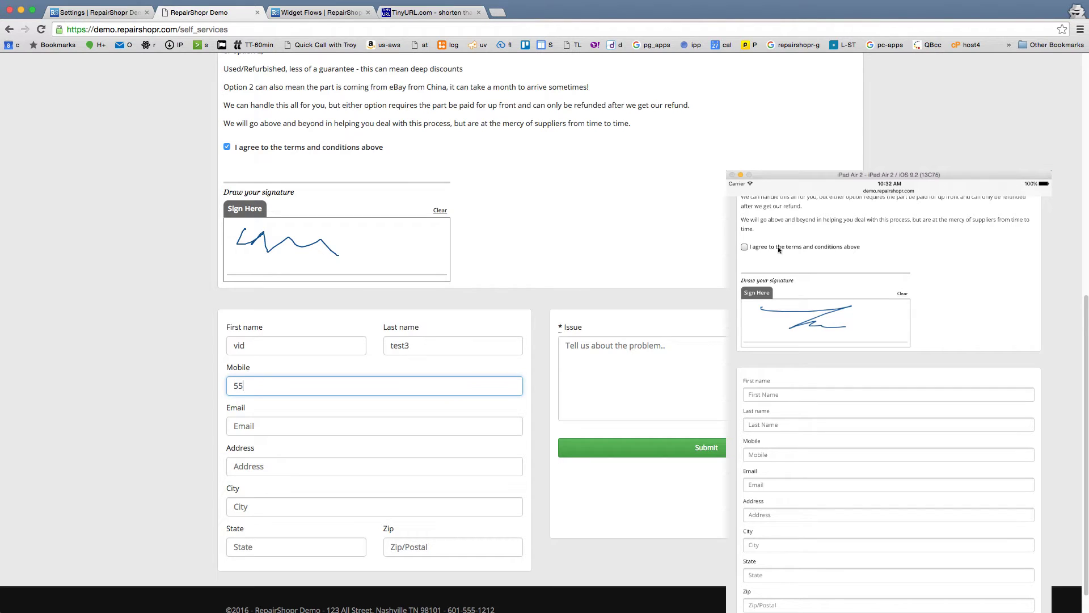
pyautogui.write('58100')
# Step: Describe the issue as 'i have a broken screen', submit, and return to the main check-in screen
pyautogui.click(655, 376)
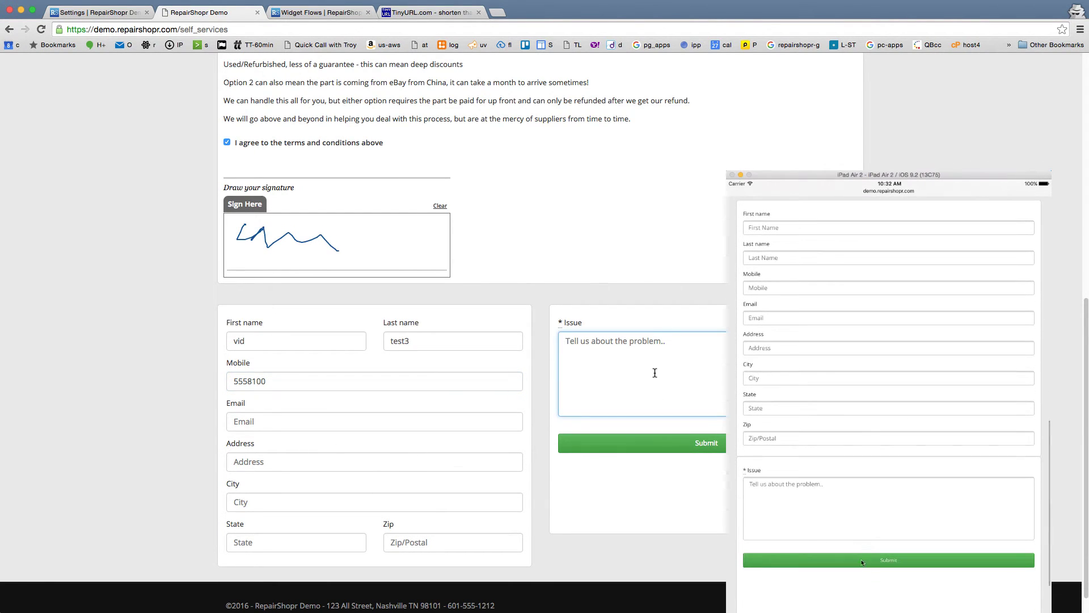
pyautogui.write('i have a broken screen')
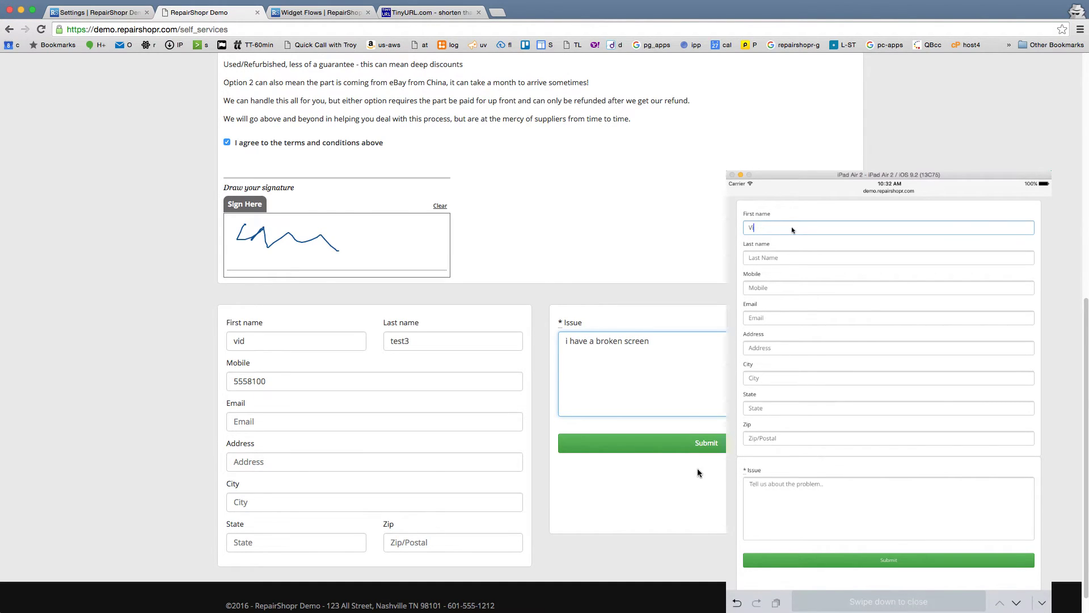
pyautogui.click(697, 445)
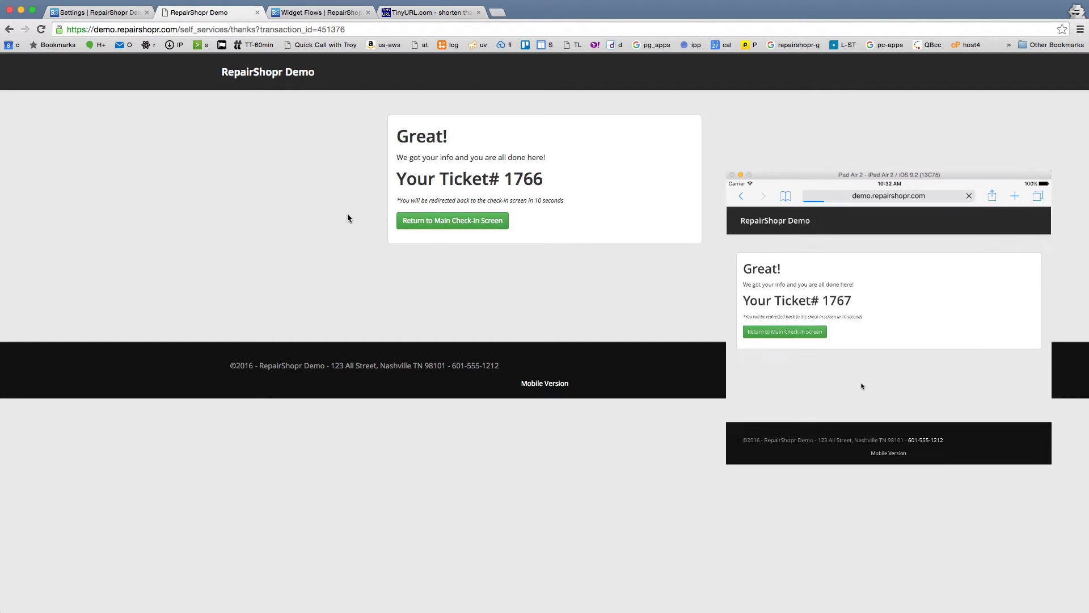
pyautogui.click(442, 221)
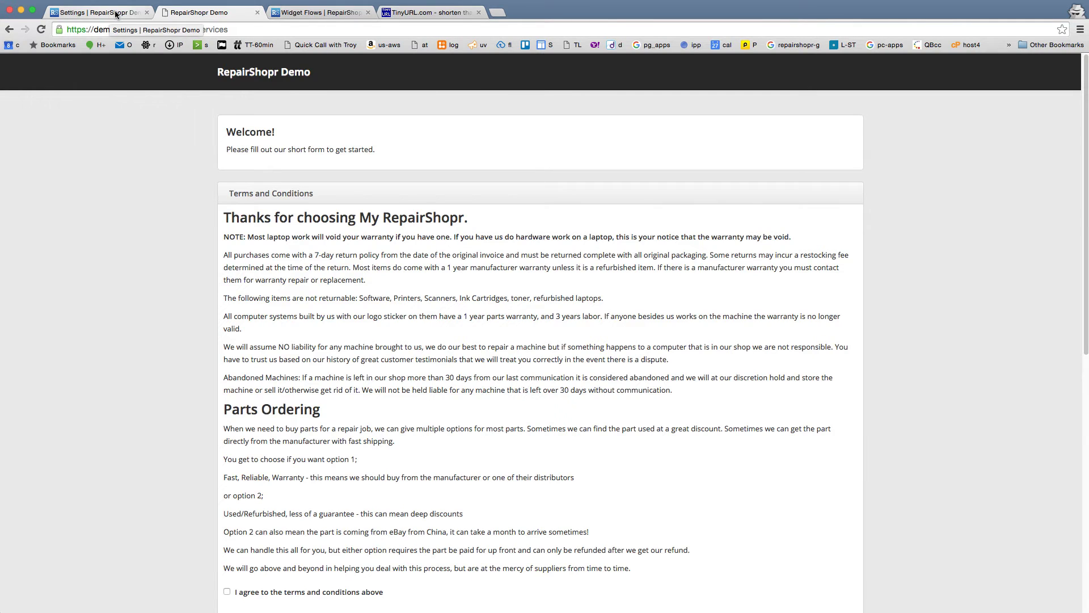
# Step: Open the Leads page in a new tab and go to the Tickets list to find ticket 1764
pyautogui.click(111, 13)
pyautogui.scroll(15, 558, 147)
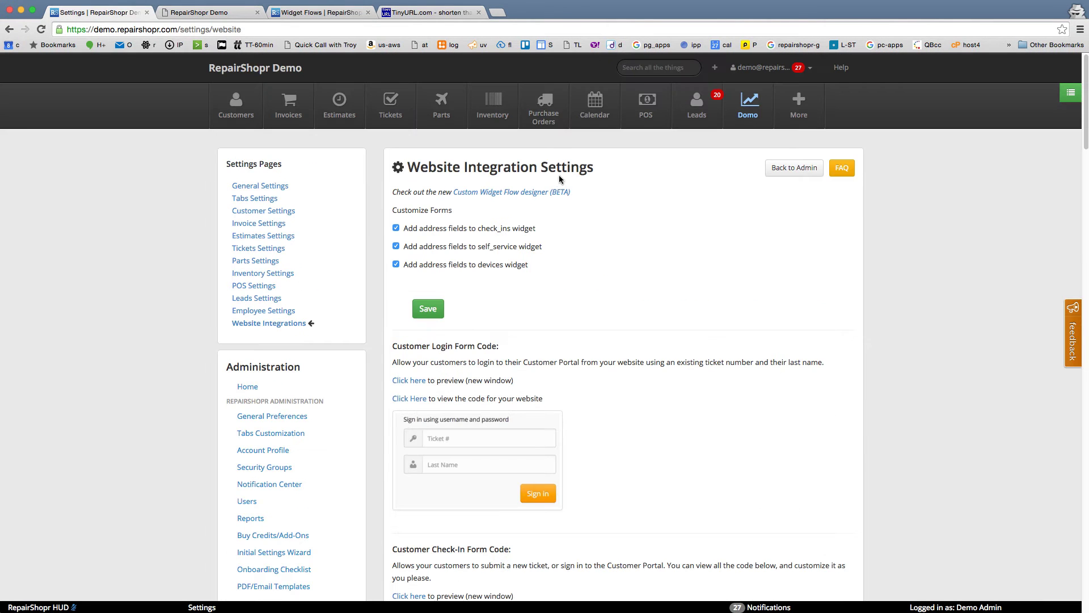
pyautogui.keyDown('super'); pyautogui.click(696, 105); pyautogui.keyUp('super')
pyautogui.click(315, 13)
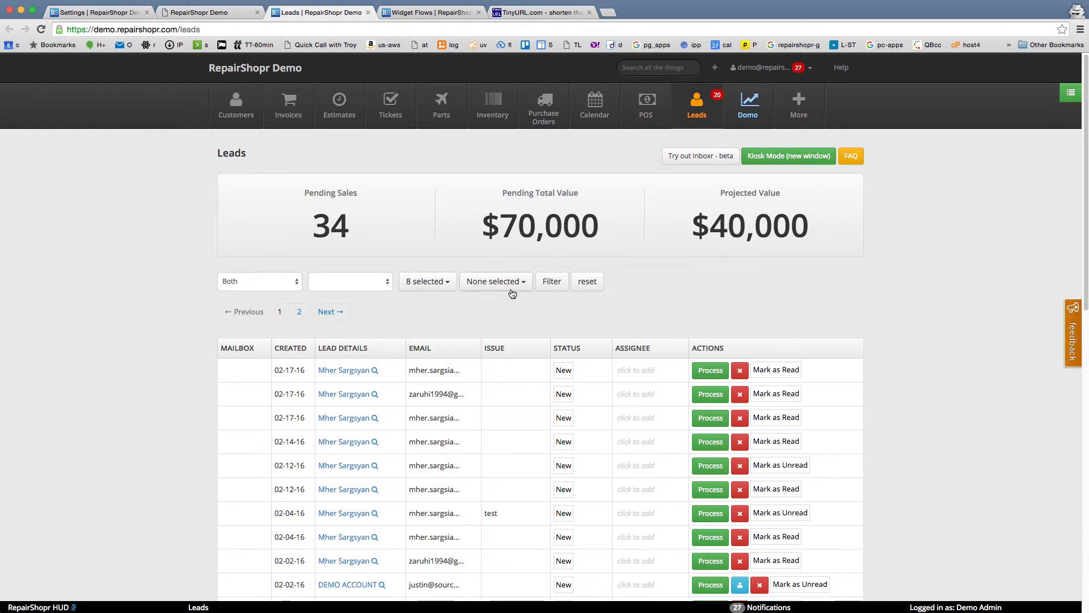
pyautogui.click(391, 105)
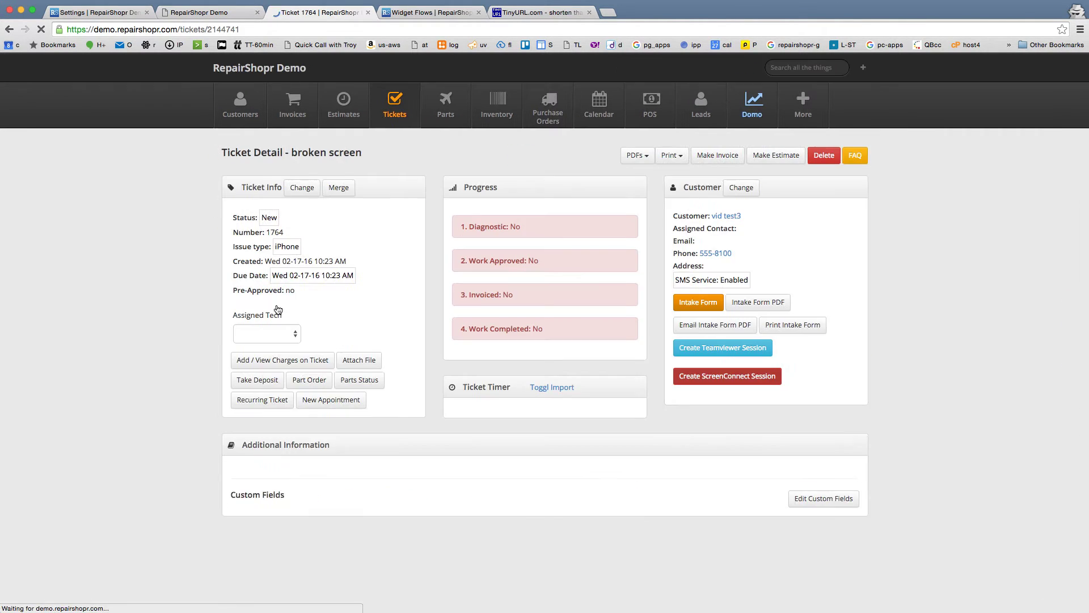
pyautogui.scroll(-10, 210, 350)
pyautogui.scroll(10, 210, 350)
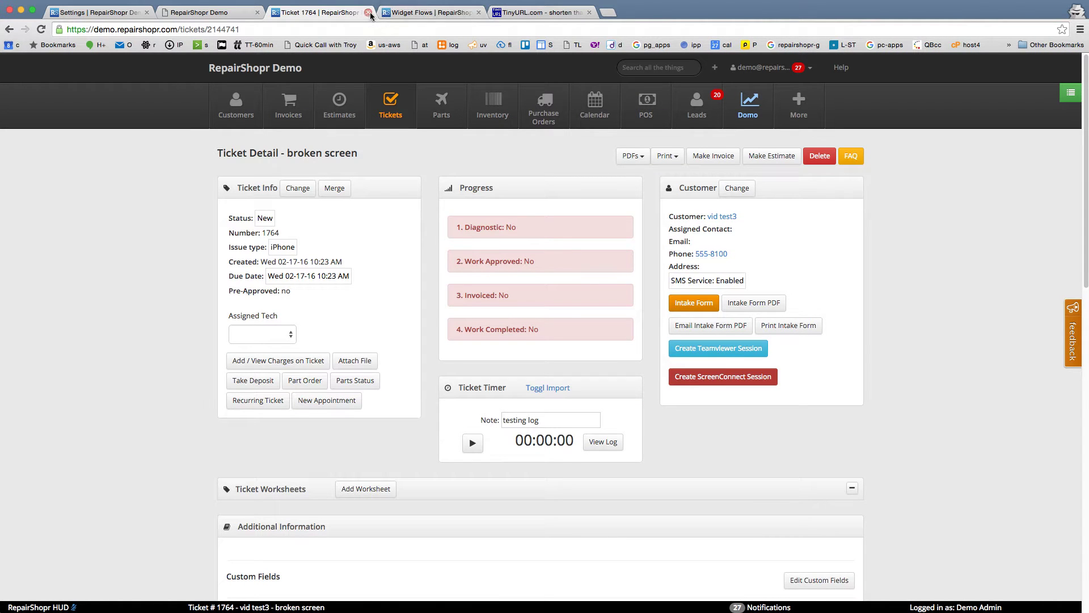
# Step: Bulk-edit tickets 1764 and 1766 to status Resolved, then move to the Widget Flows list
pyautogui.click(390, 104)
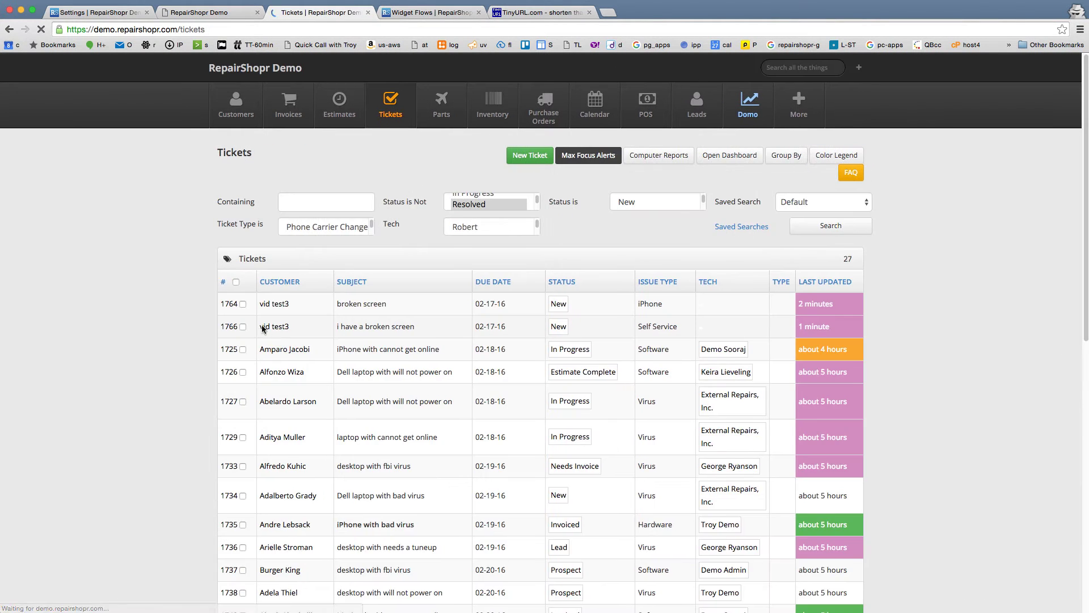
pyautogui.click(243, 306)
pyautogui.click(243, 328)
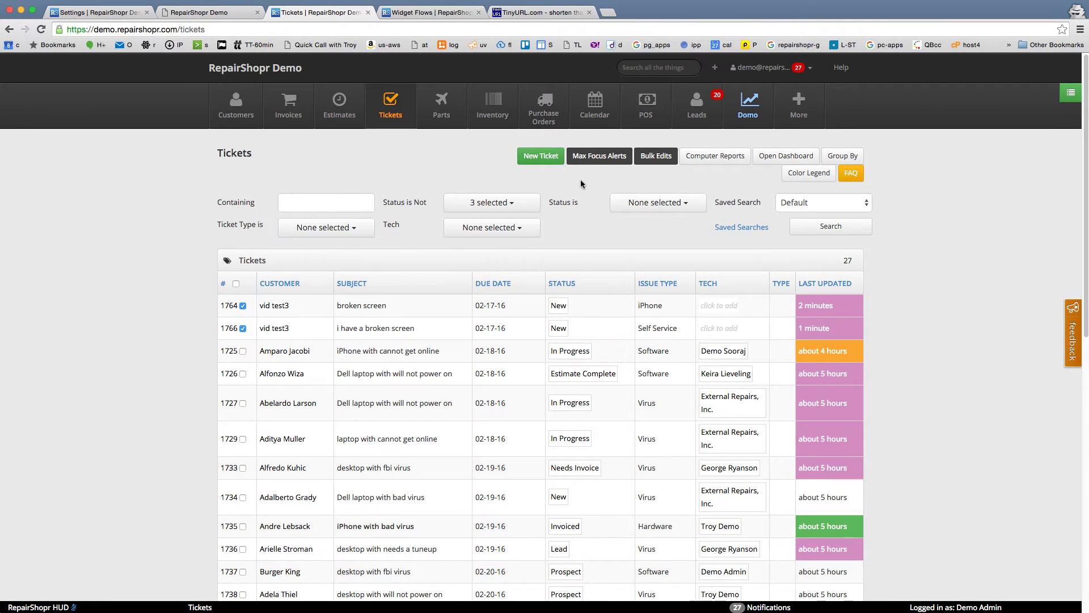
pyautogui.click(656, 155)
pyautogui.click(449, 177)
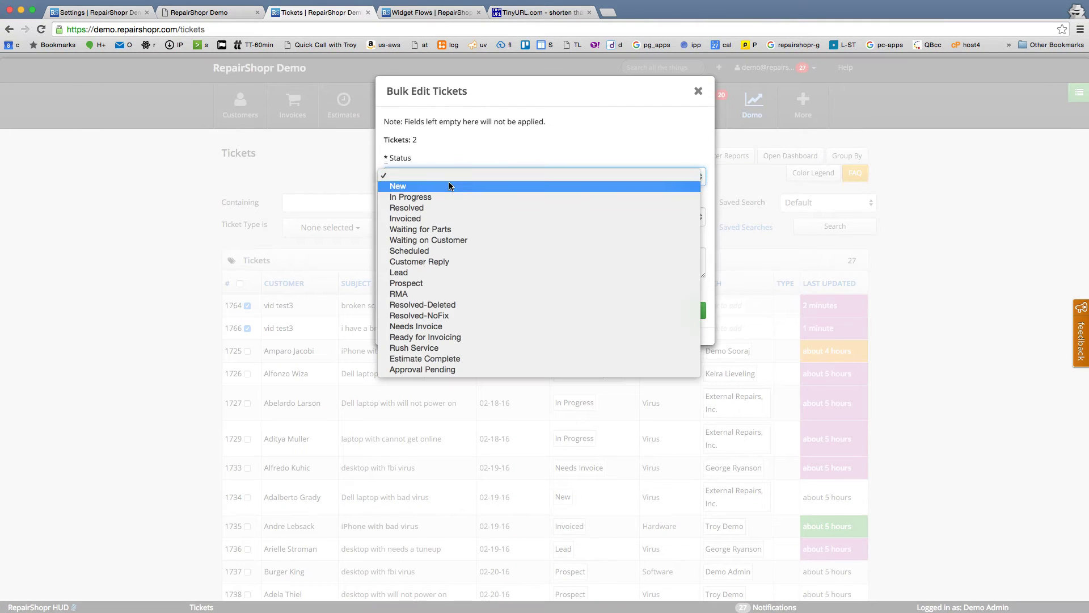
pyautogui.click(444, 204)
pyautogui.click(692, 310)
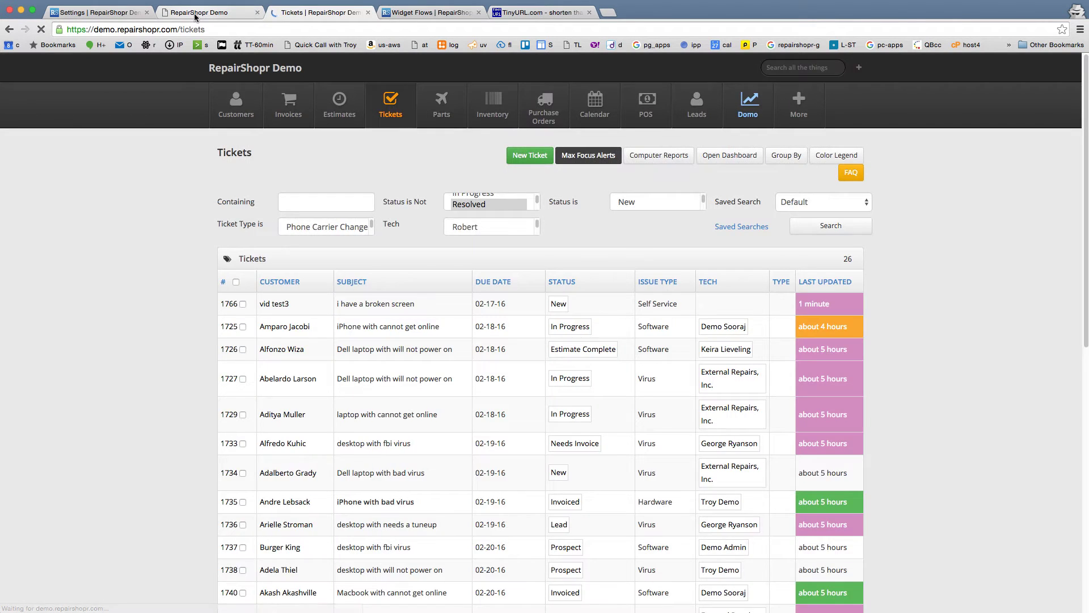
pyautogui.click(195, 14)
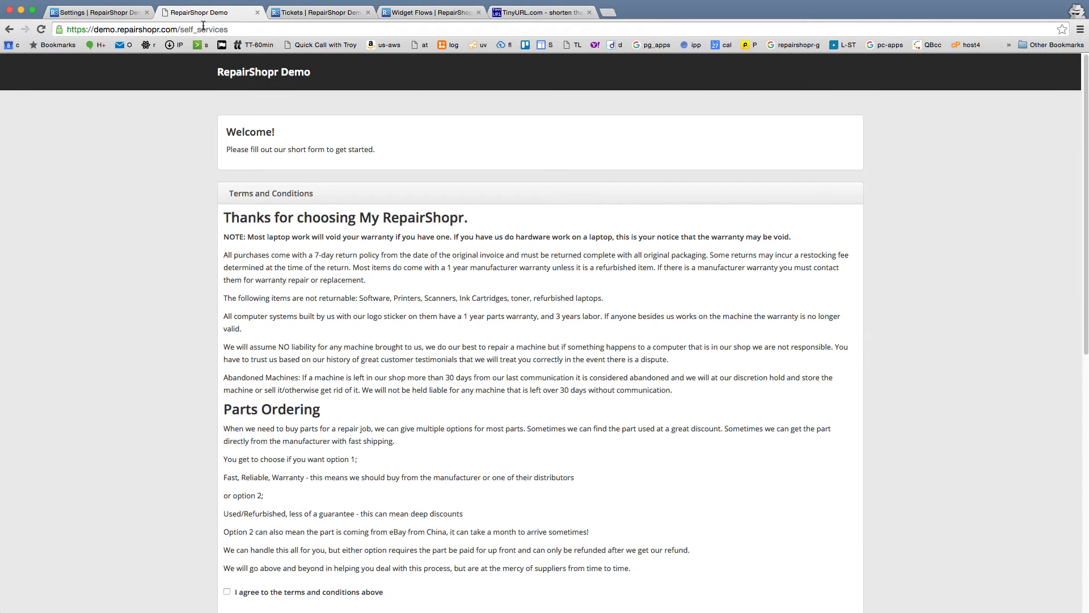
pyautogui.click(428, 14)
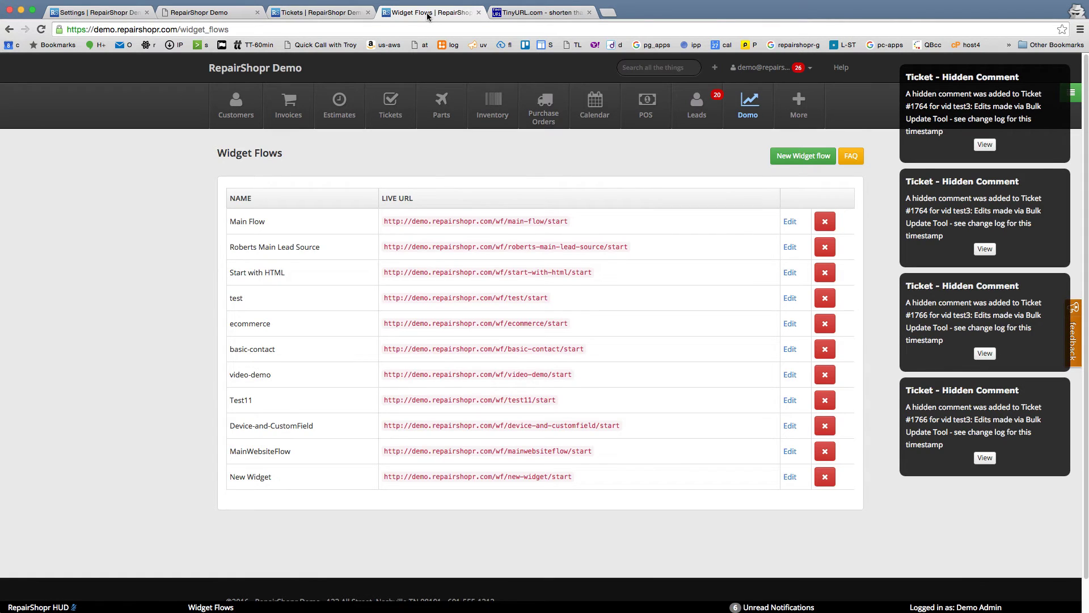
pyautogui.click(318, 13)
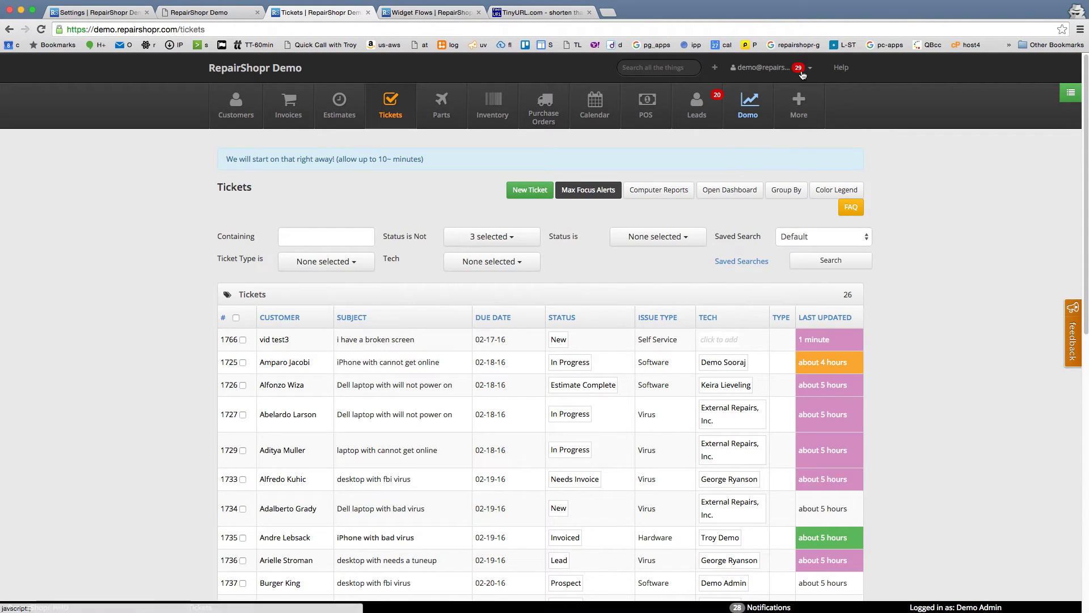
pyautogui.click(798, 103)
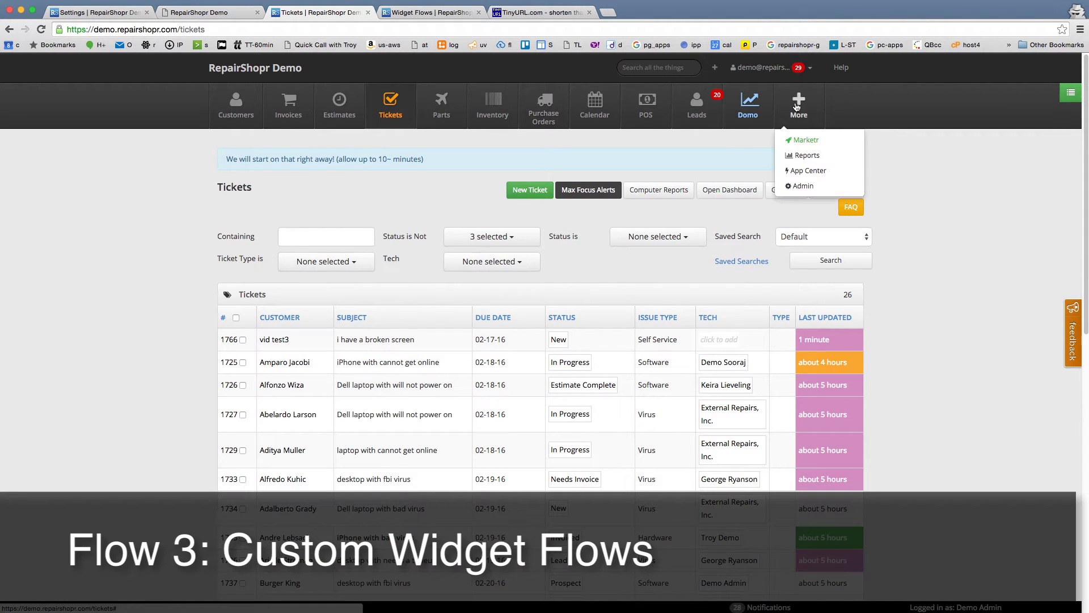
pyautogui.click(807, 188)
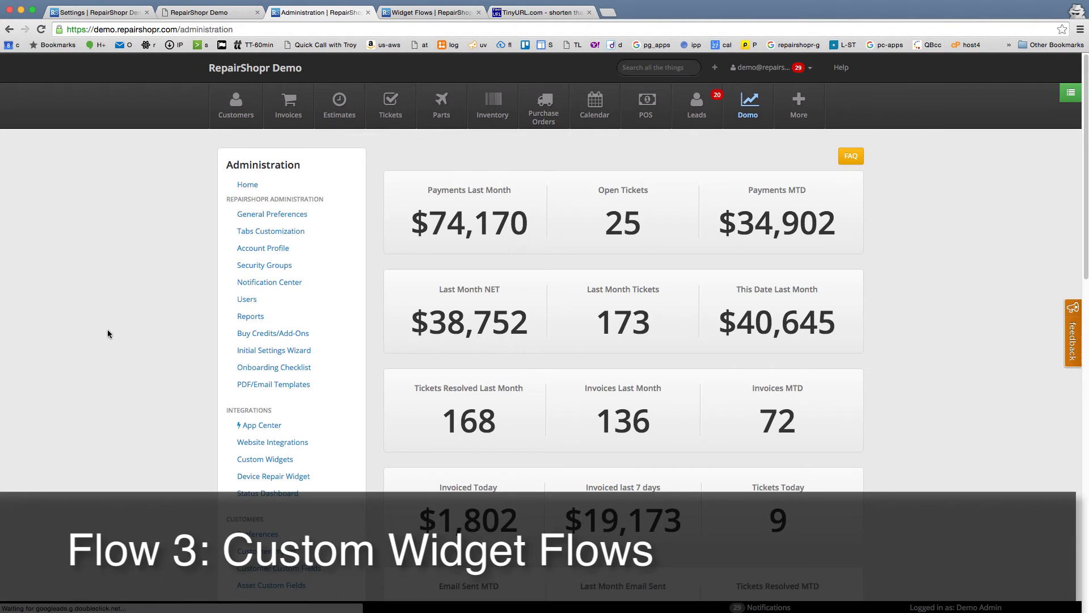
pyautogui.scroll(-3, 187, 397)
pyautogui.scroll(-3, 187, 404)
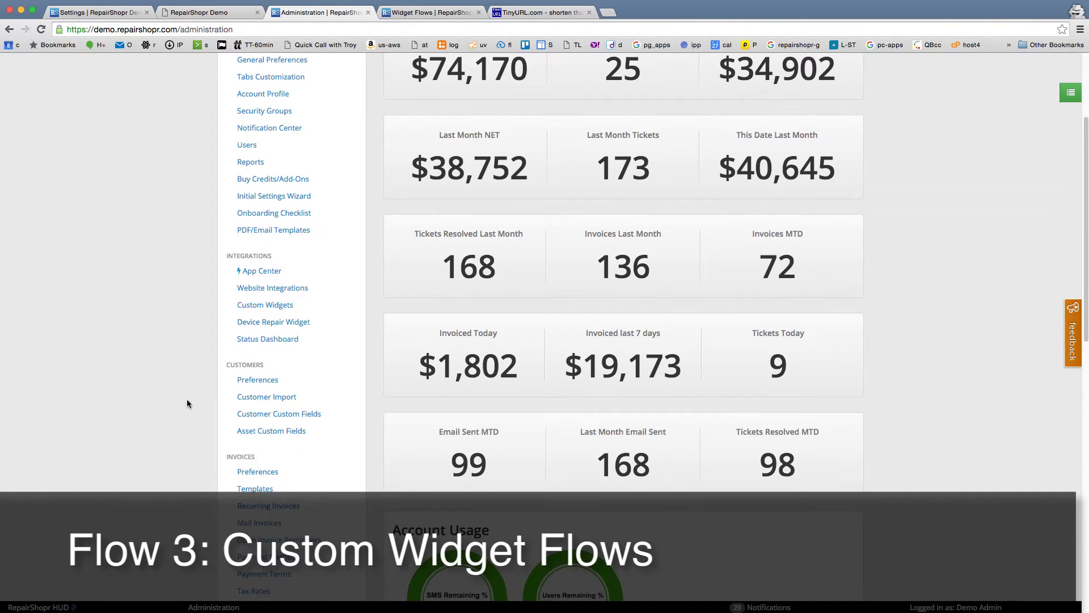
pyautogui.click(279, 306)
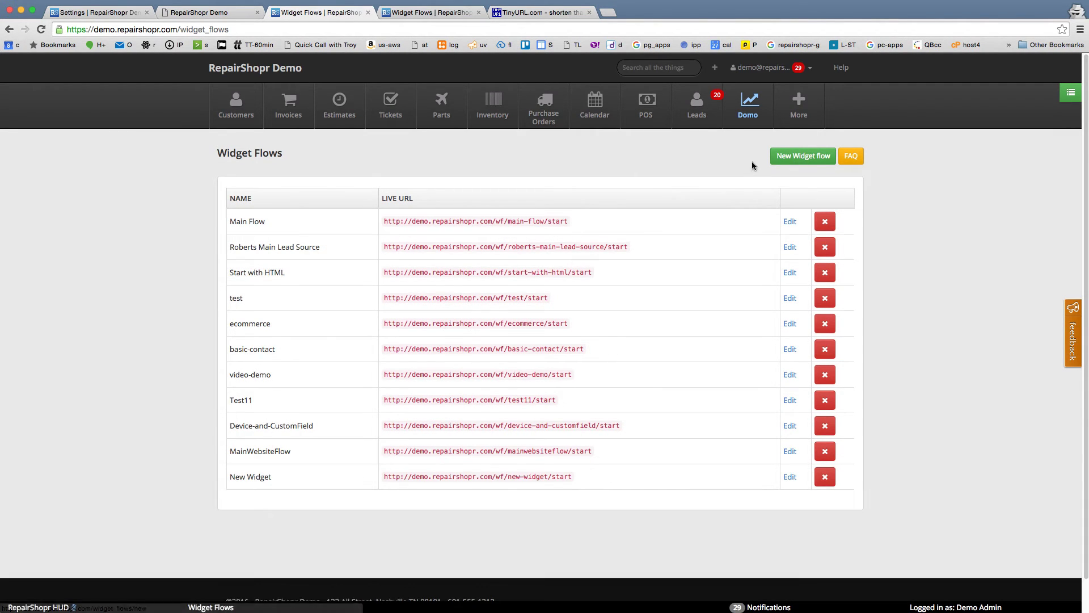
# Step: Create the ShopKiosk flow and add Custom Html, Customer Detail and Device steps
pyautogui.click(796, 159)
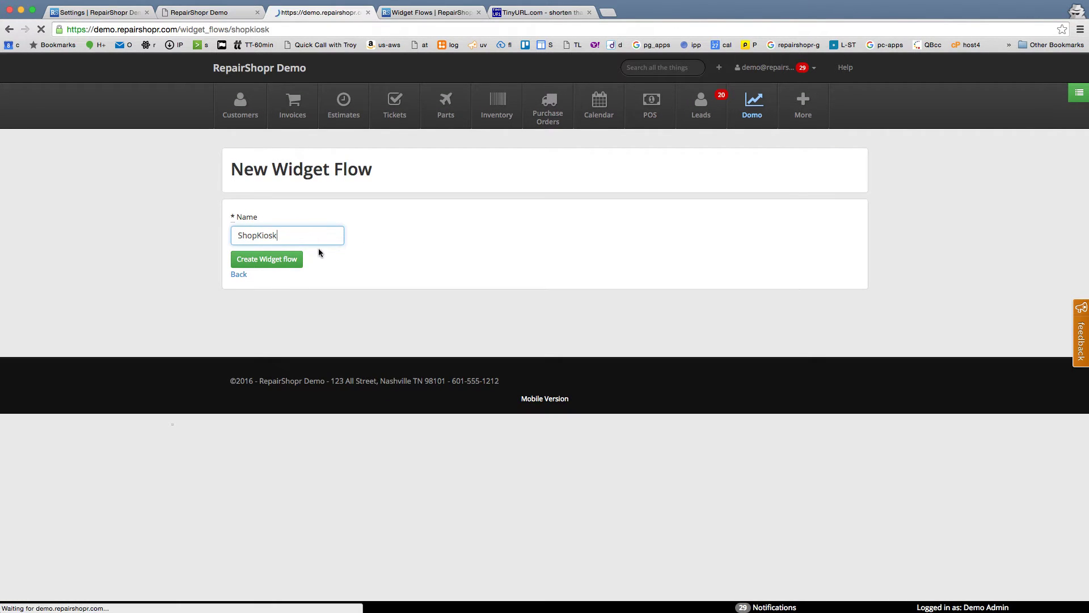
pyautogui.click(567, 219)
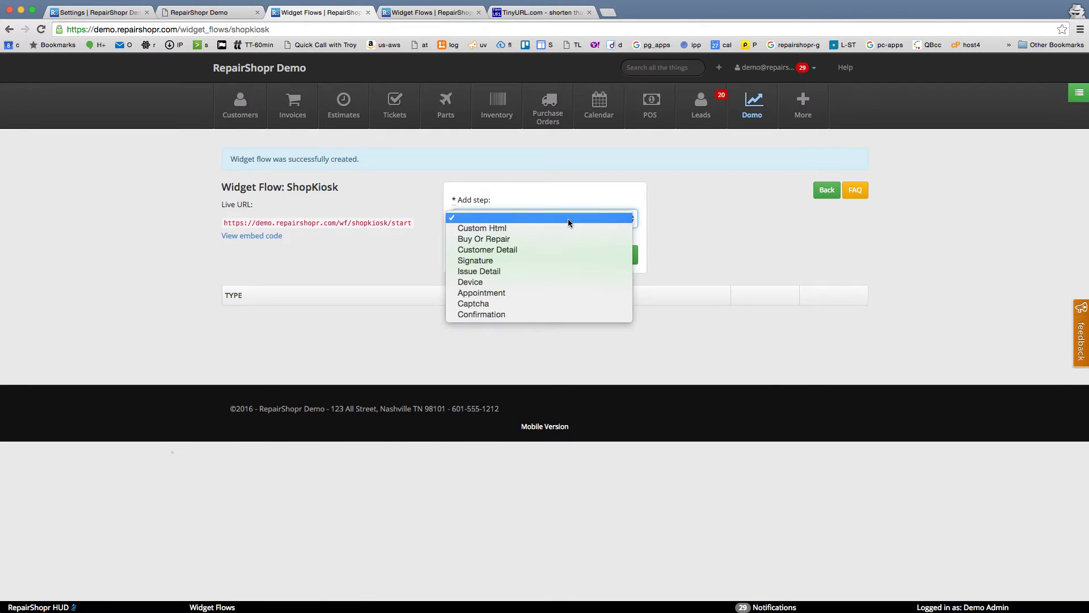
pyautogui.click(519, 227)
pyautogui.click(523, 256)
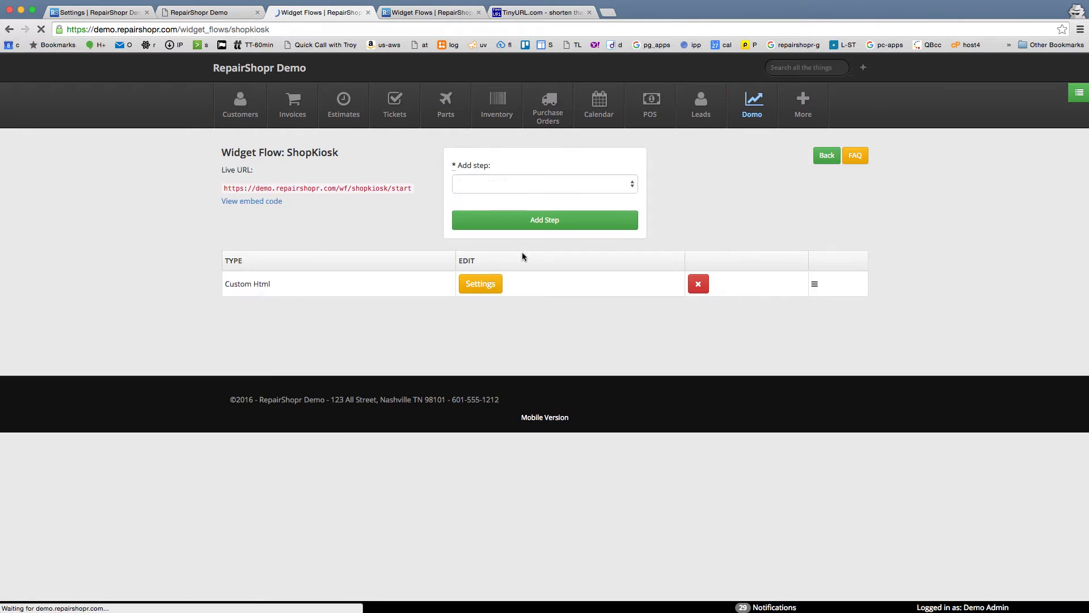
pyautogui.click(542, 185)
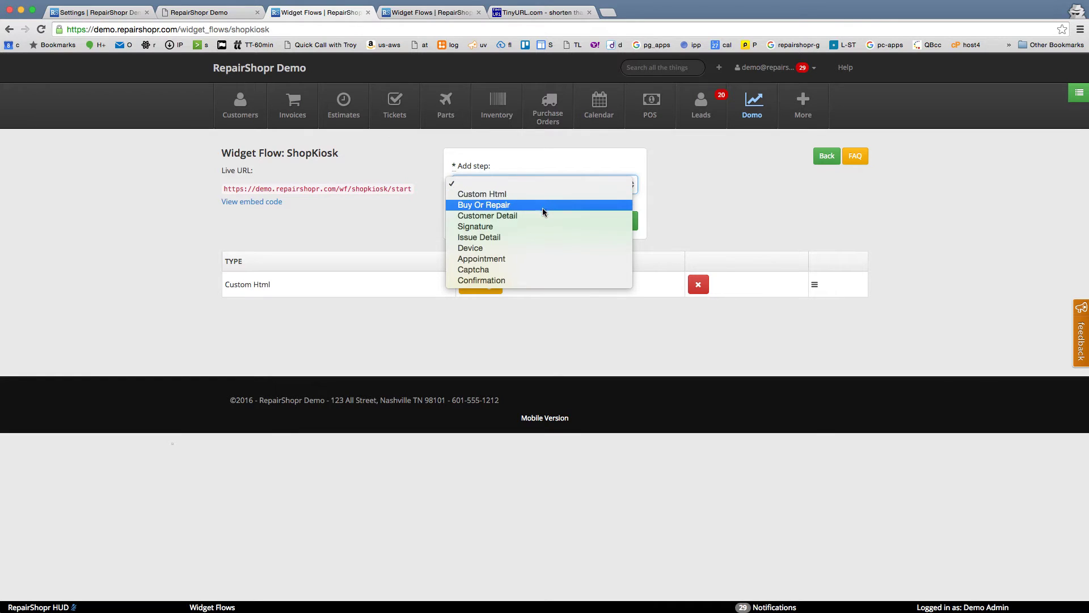
pyautogui.click(542, 215)
pyautogui.click(534, 230)
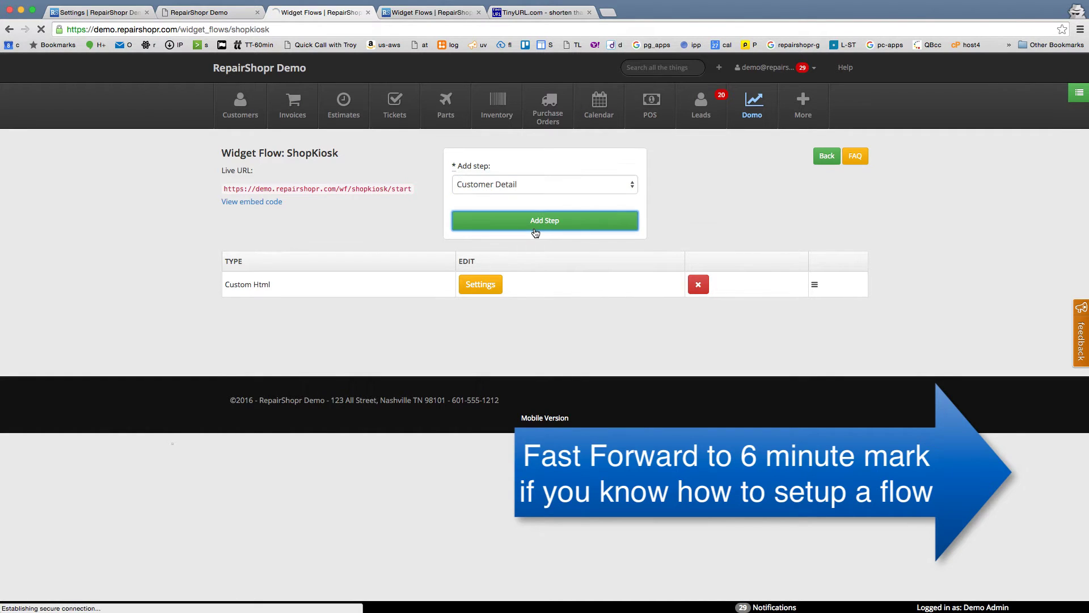
pyautogui.click(532, 185)
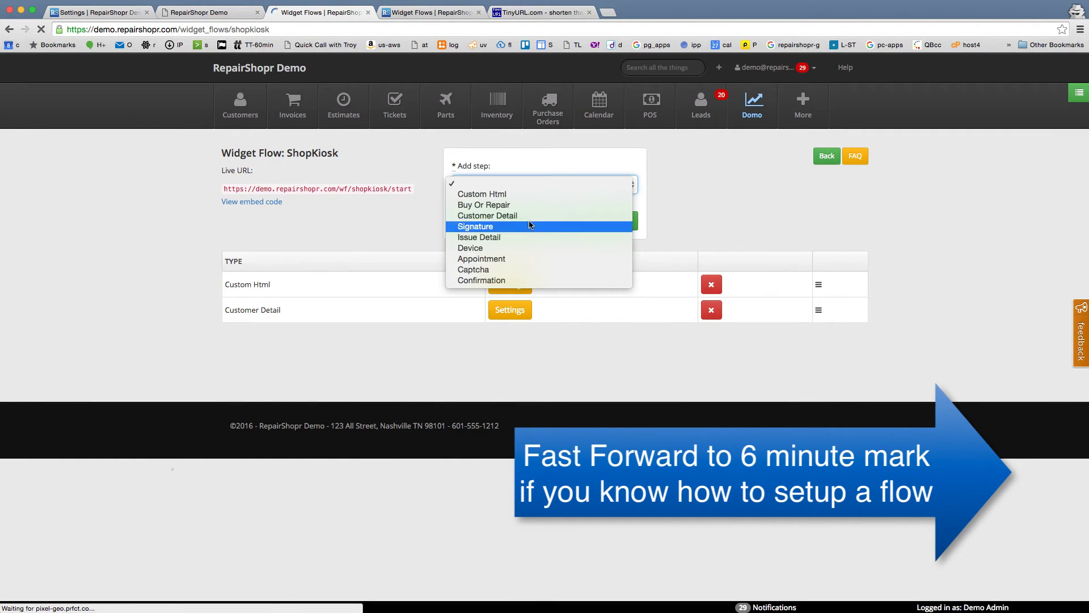
pyautogui.click(521, 248)
pyautogui.click(531, 228)
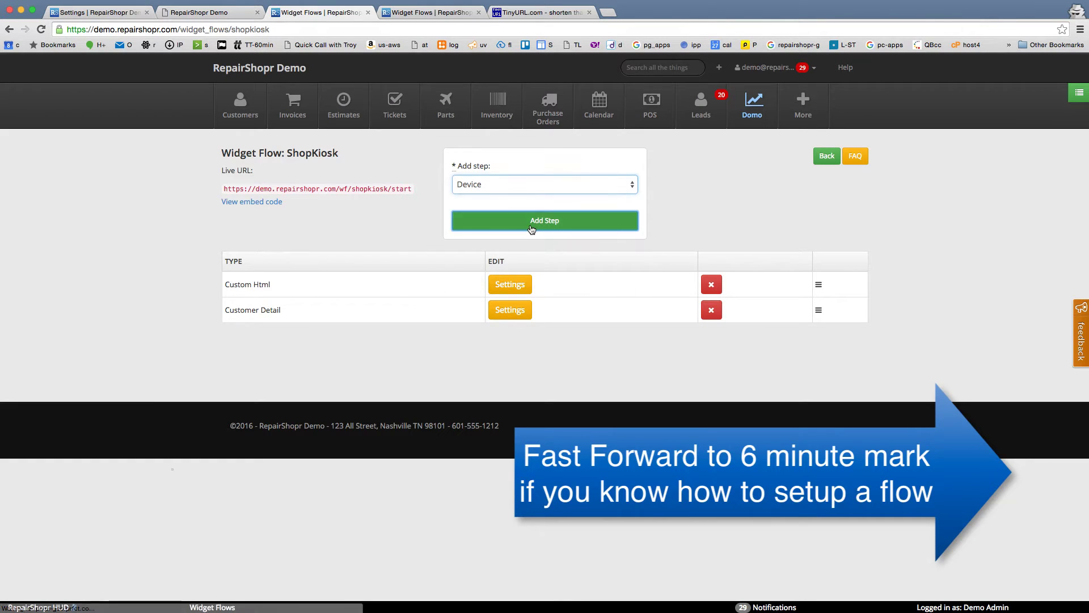
# Step: Add Issue Detail, Signature and Confirmation as the remaining flow steps
pyautogui.click(533, 184)
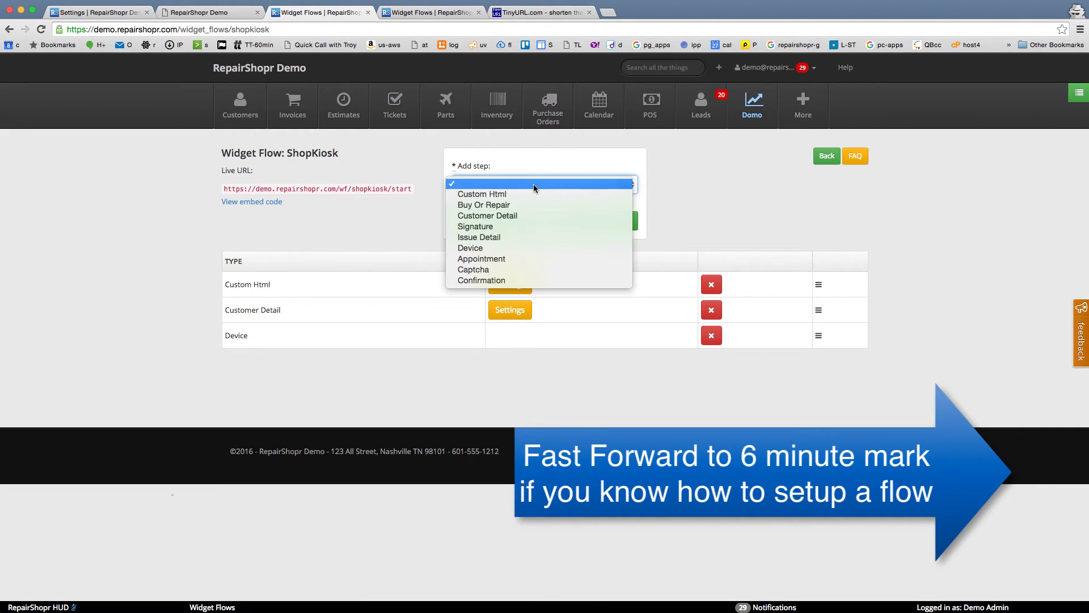
pyautogui.click(515, 237)
pyautogui.click(522, 227)
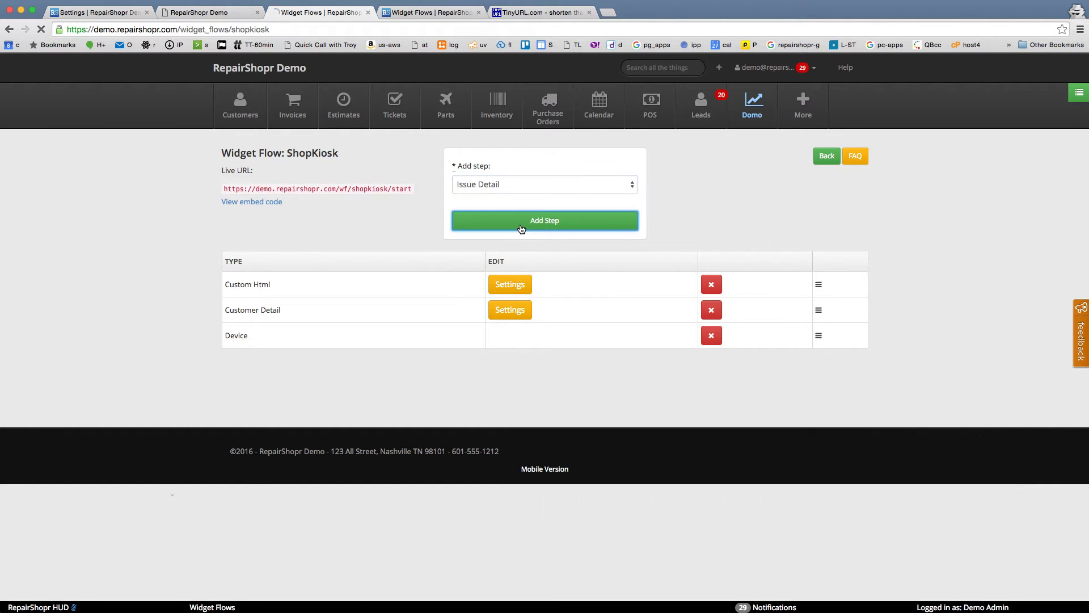
pyautogui.click(525, 185)
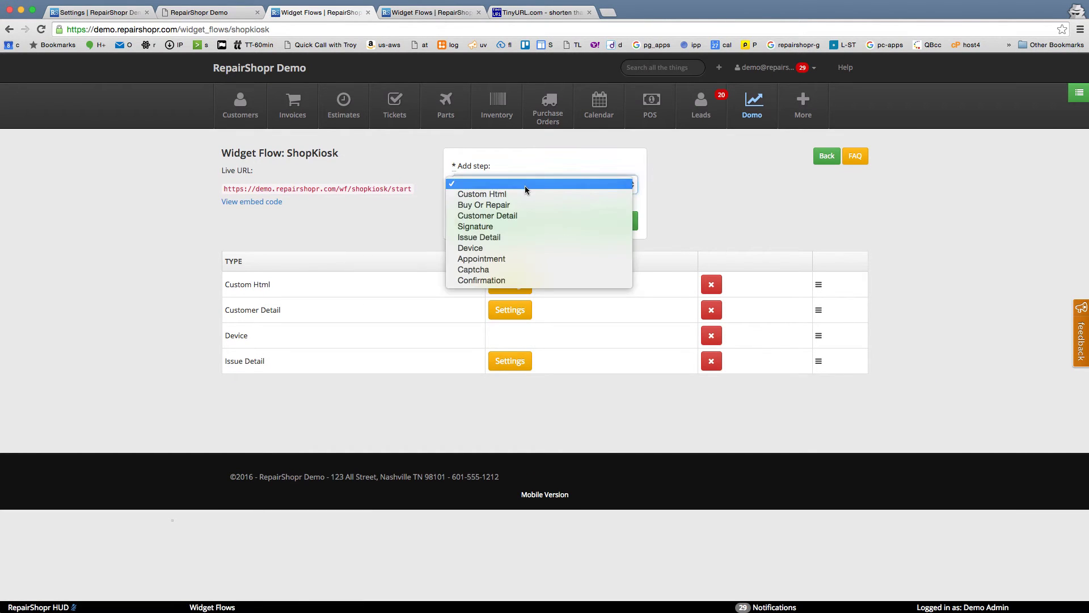
pyautogui.press('s')
pyautogui.click(515, 226)
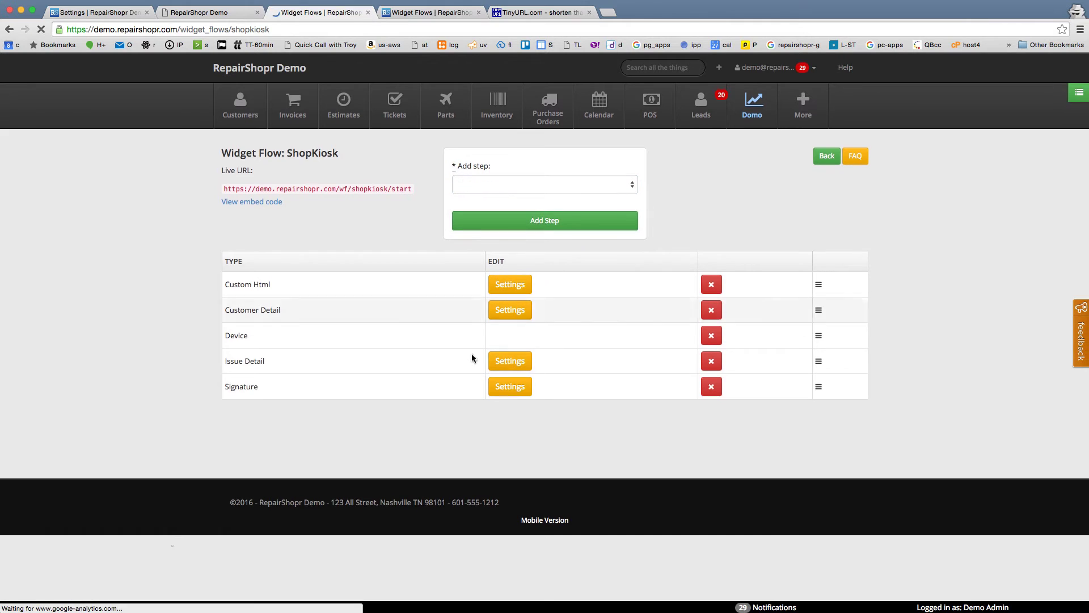
pyautogui.click(518, 191)
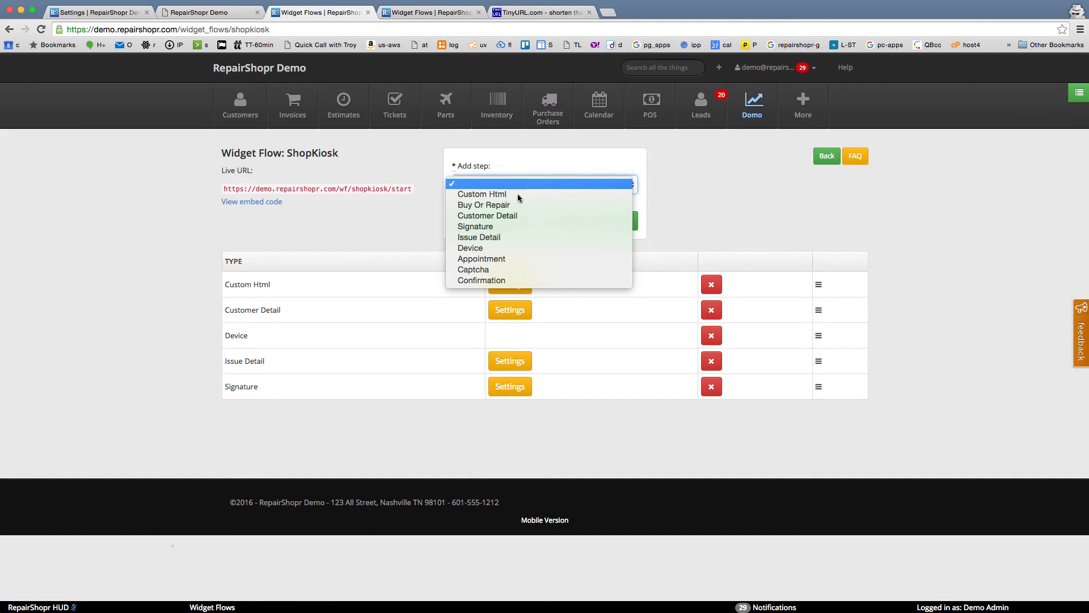
pyautogui.click(497, 287)
pyautogui.click(537, 217)
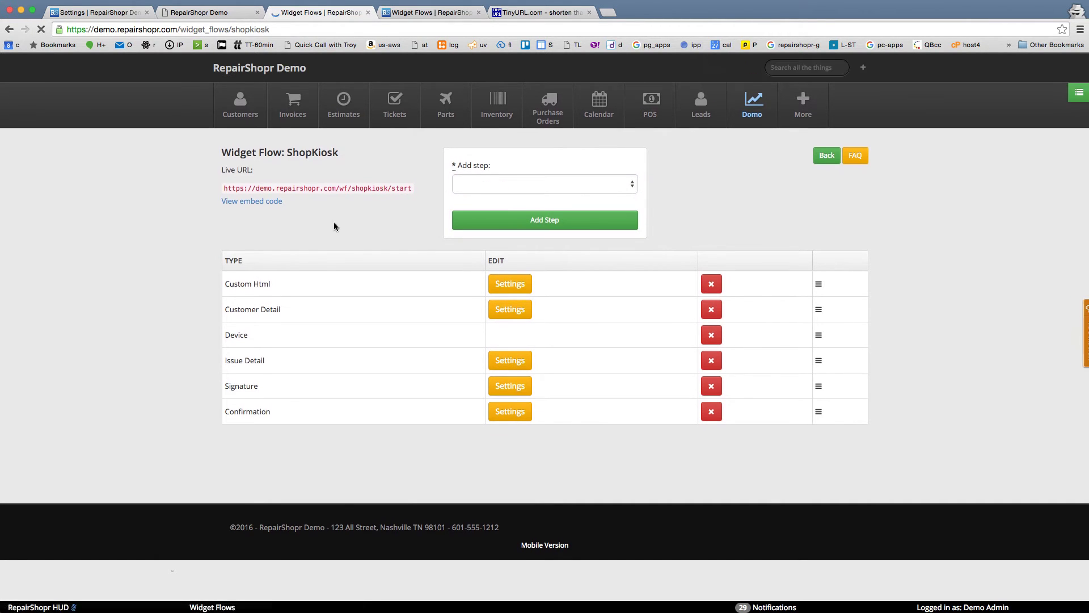
pyautogui.click(508, 414)
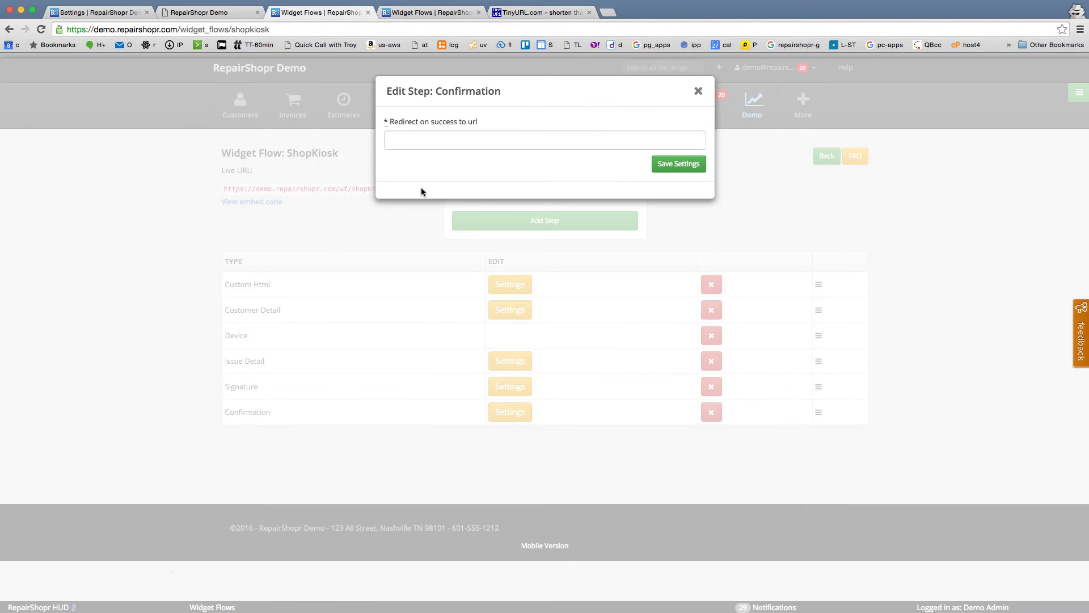
pyautogui.click(697, 93)
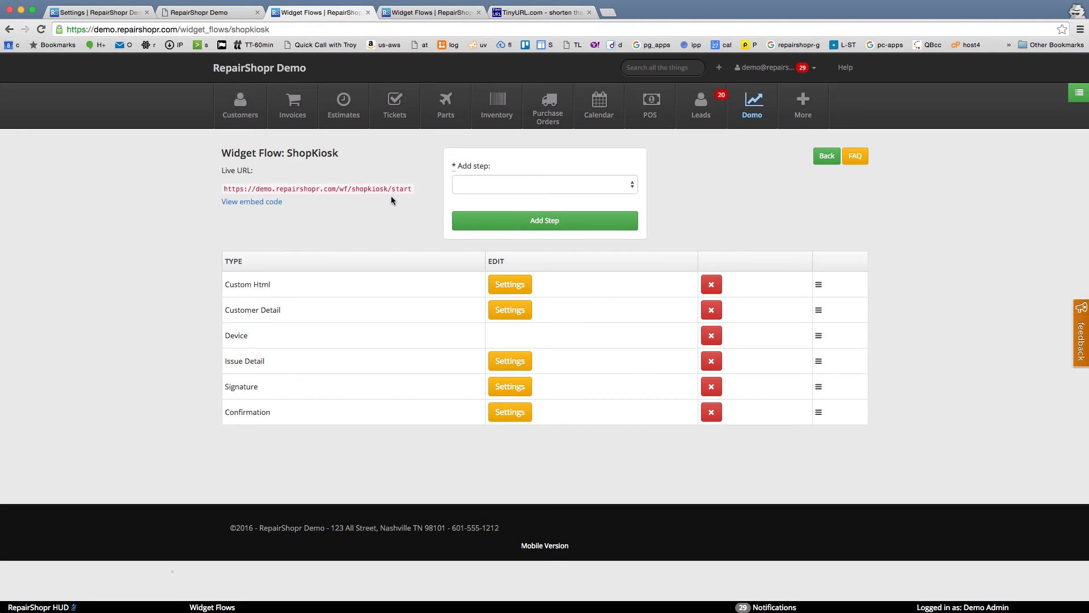
pyautogui.moveTo(410, 188); pyautogui.dragTo(224, 190)
pyautogui.press('super+c')
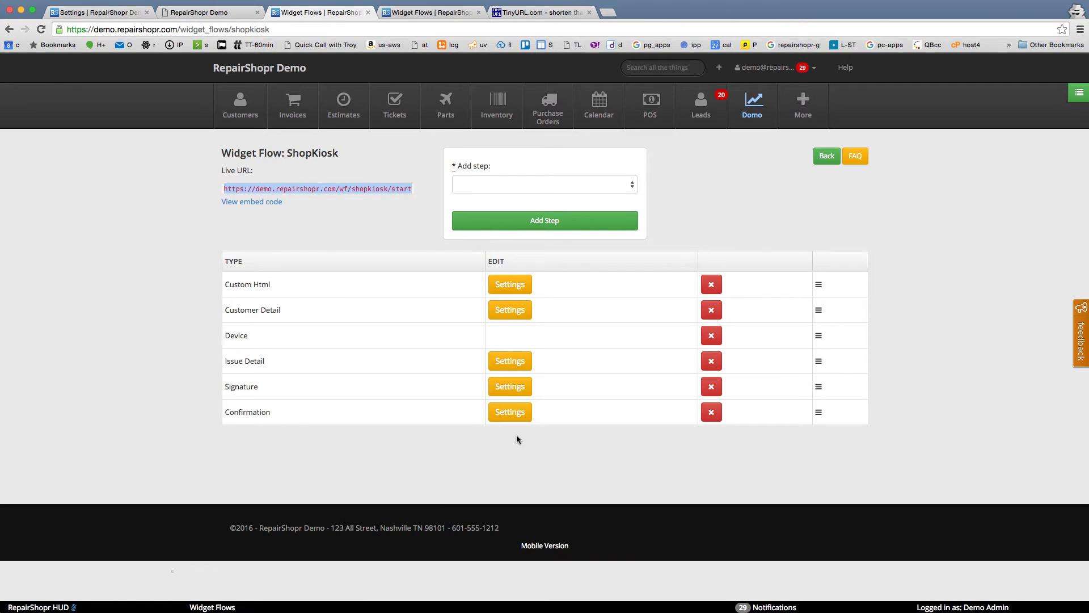
pyautogui.click(516, 414)
pyautogui.click(454, 141)
pyautogui.press('super+v')
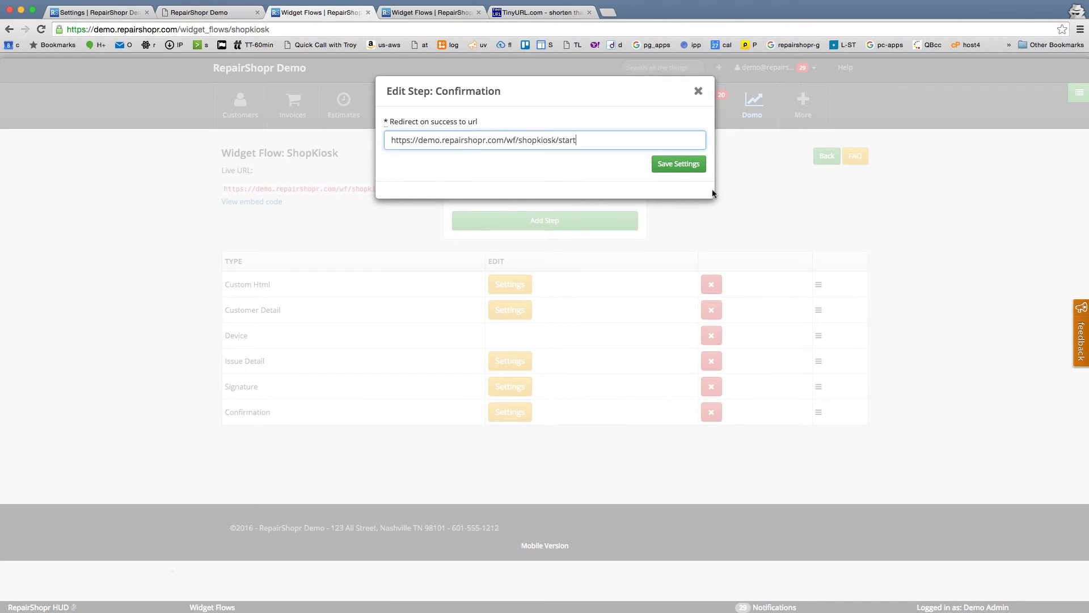
pyautogui.click(679, 164)
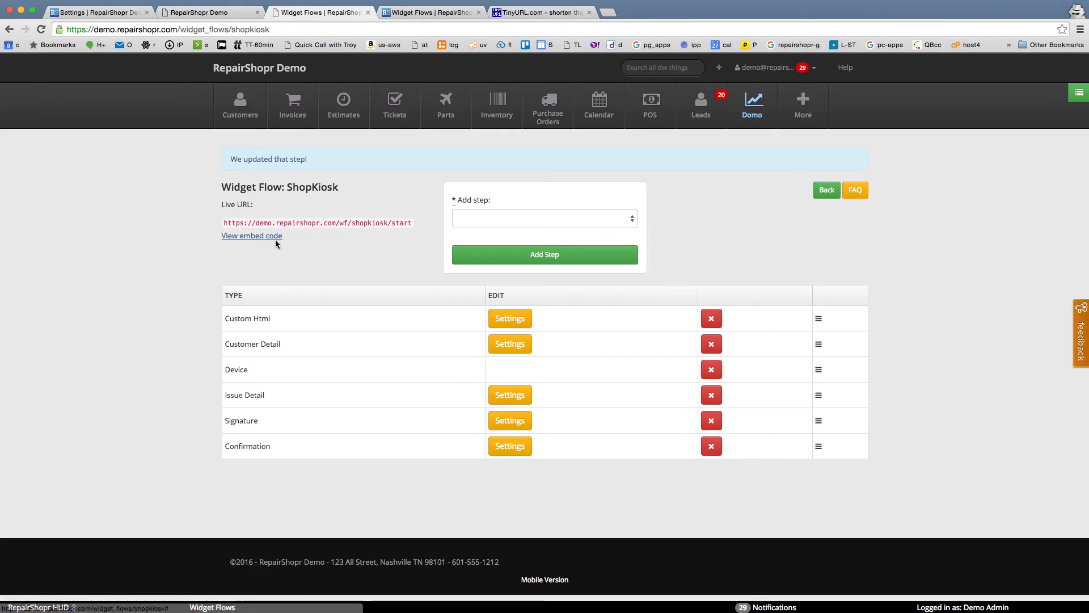
# Step: Extend the welcome with 'Please fill out all fields and bring your device to the front counter' and enable Next/Back buttons
pyautogui.click(496, 320)
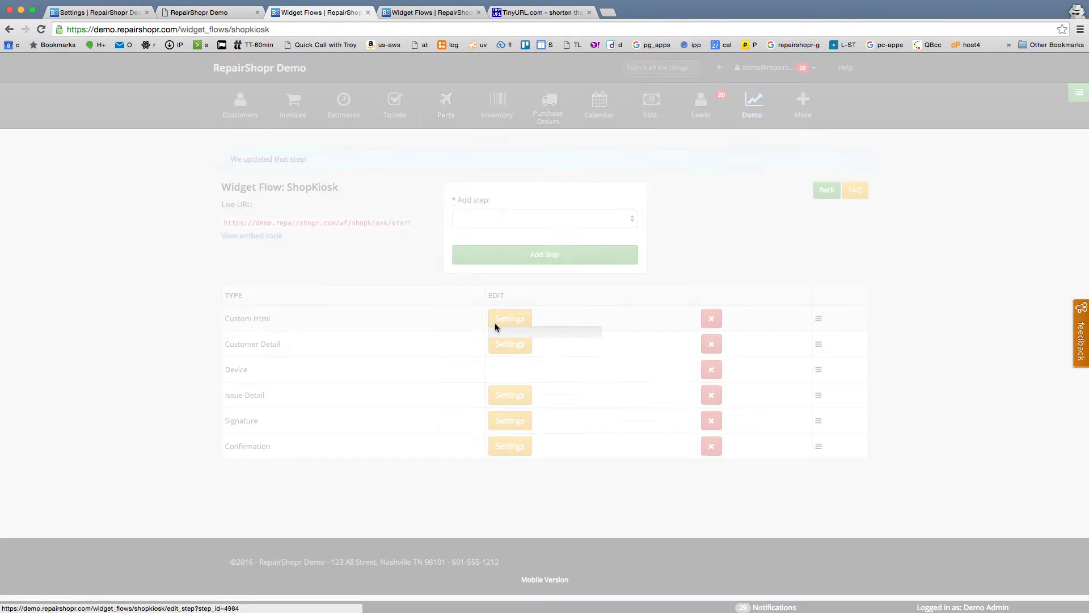
pyautogui.click(502, 253)
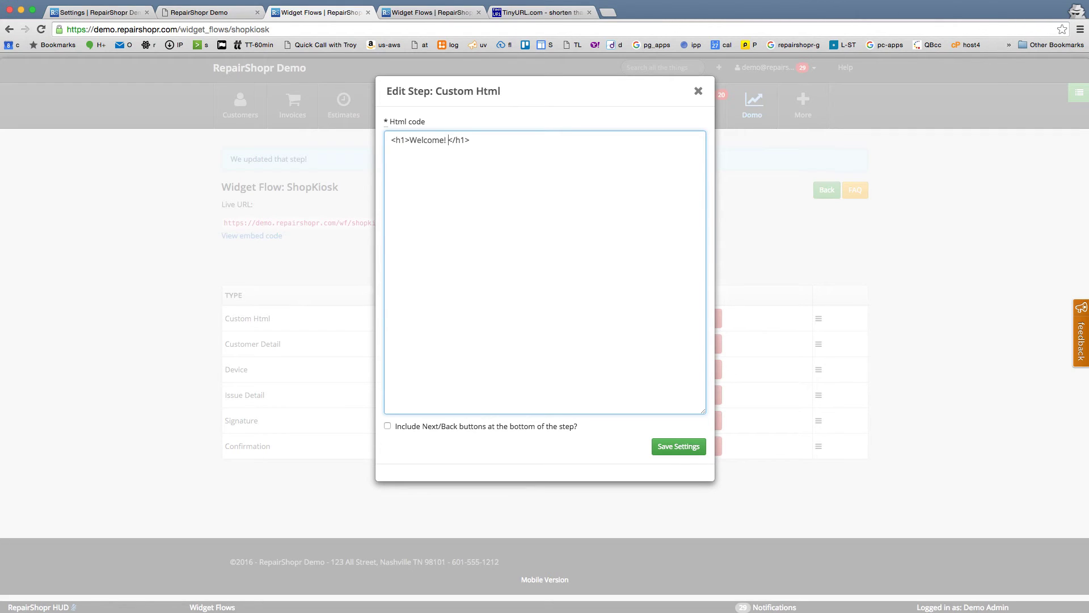
pyautogui.write('Please fill out all fields and bring')
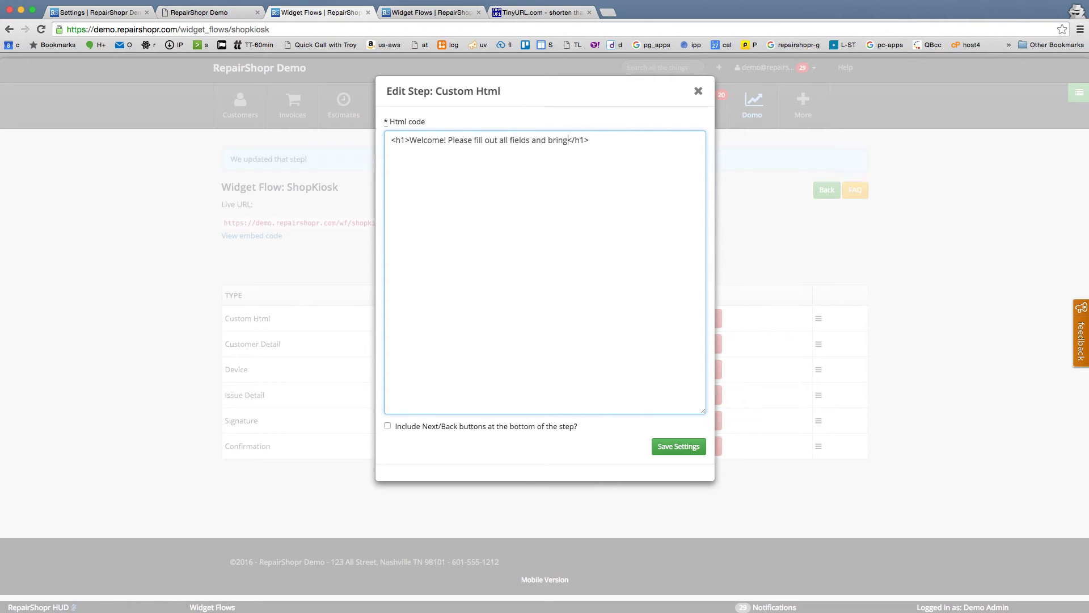
pyautogui.write(' your device to the front counter when you are done')
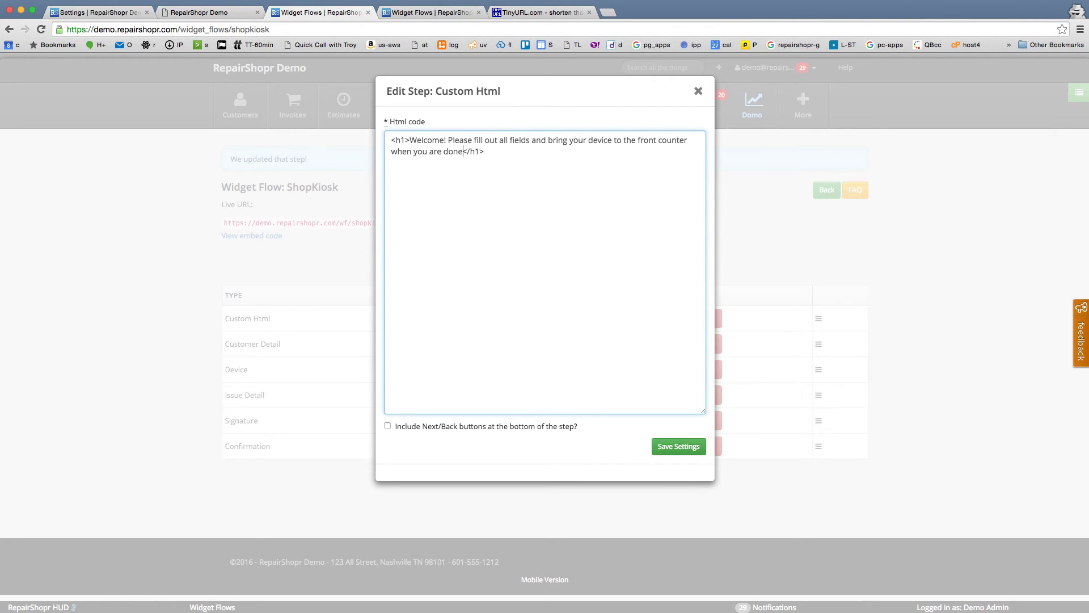
pyautogui.click(467, 426)
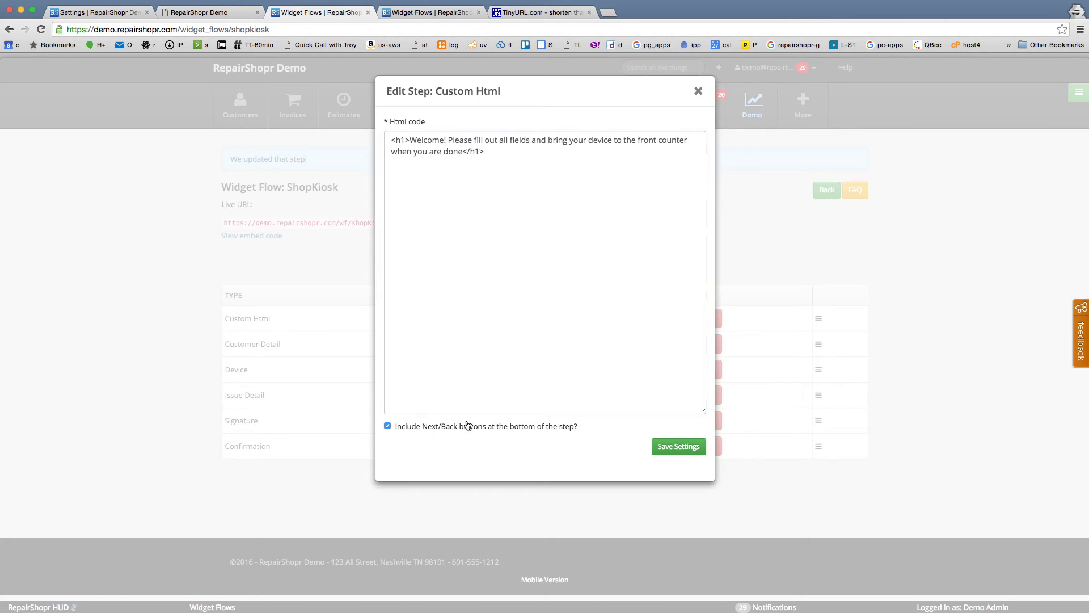
pyautogui.click(667, 449)
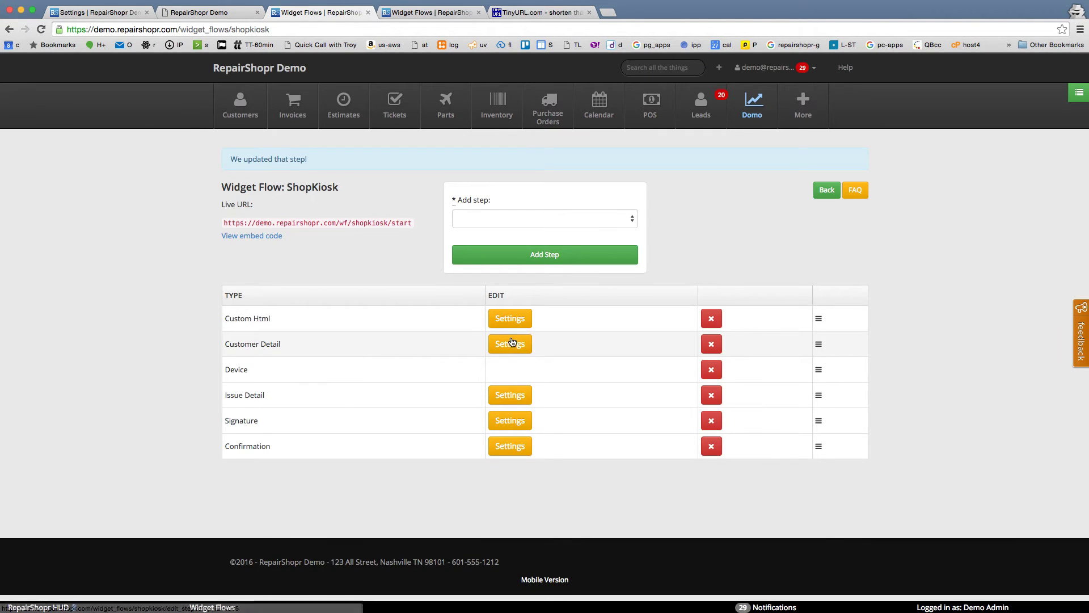
# Step: Make the e-mail address required in the Customer Detail step
pyautogui.click(512, 341)
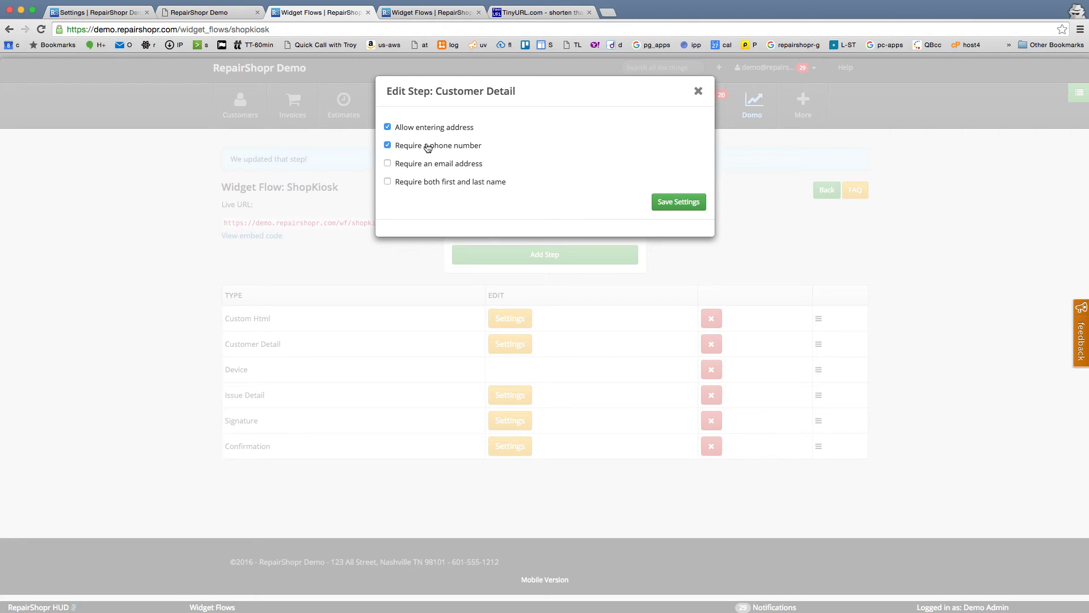
pyautogui.click(423, 165)
pyautogui.click(695, 207)
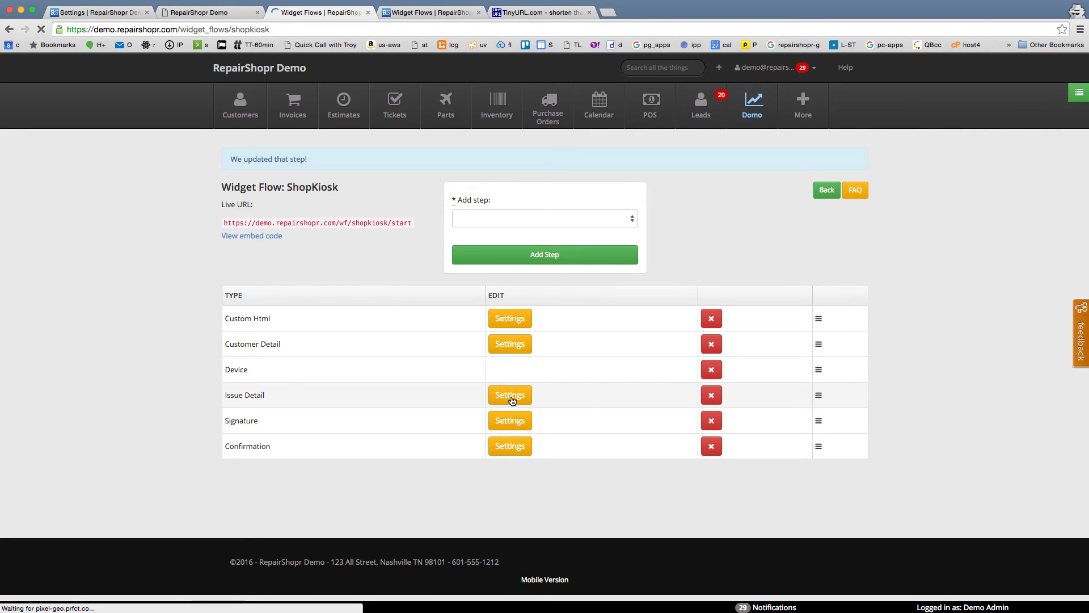
# Step: Show Issue Type and Description in Issue Detail, limited to the iPhone checkin ticket type
pyautogui.click(511, 396)
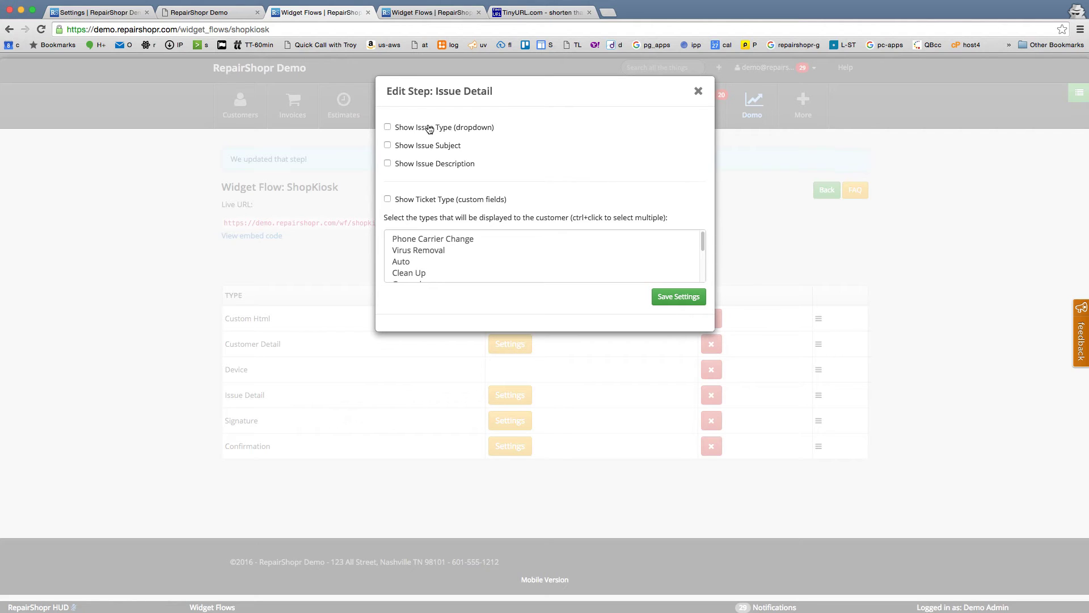
pyautogui.click(432, 238)
pyautogui.scroll(-5, 424, 256)
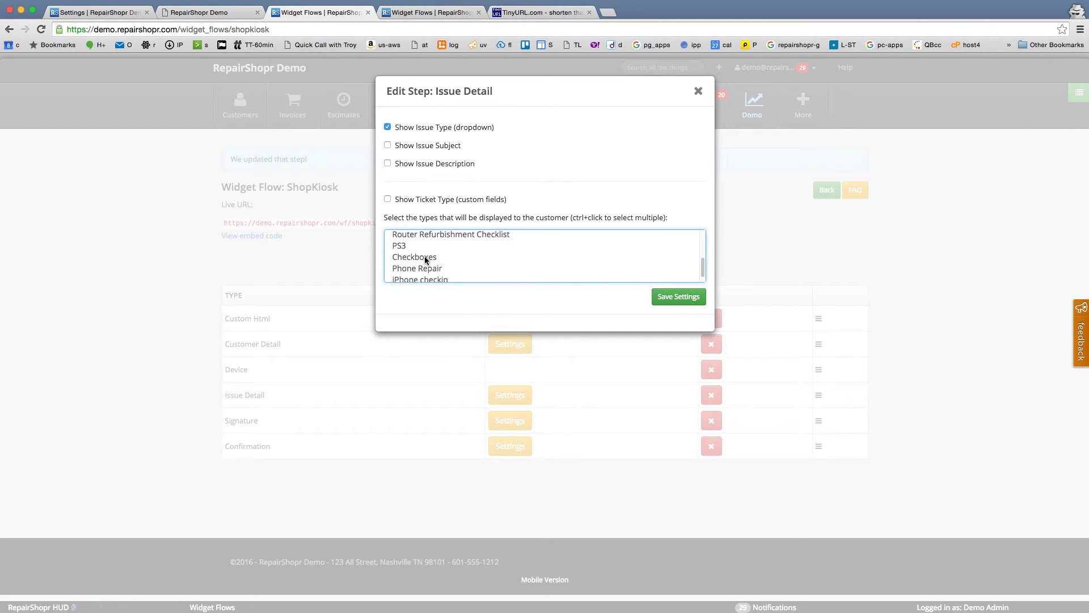
pyautogui.click(419, 277)
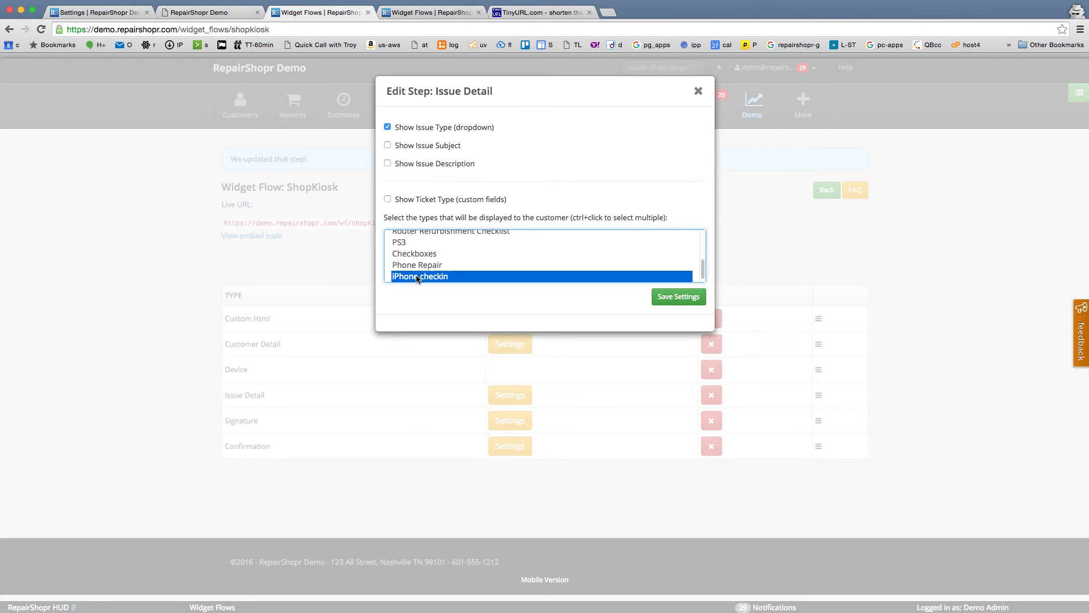
pyautogui.click(387, 165)
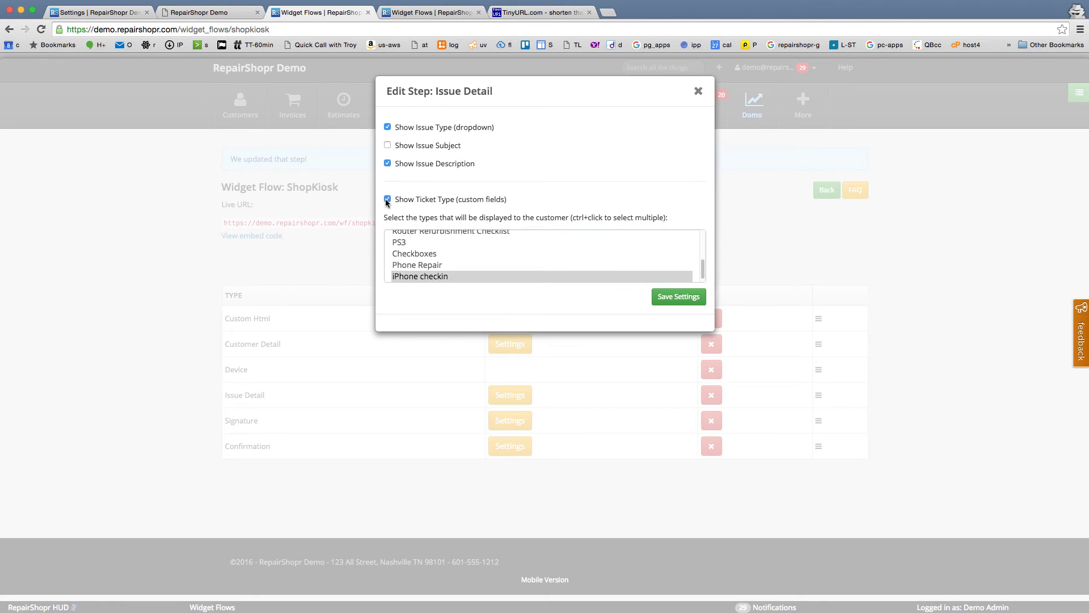
pyautogui.click(659, 293)
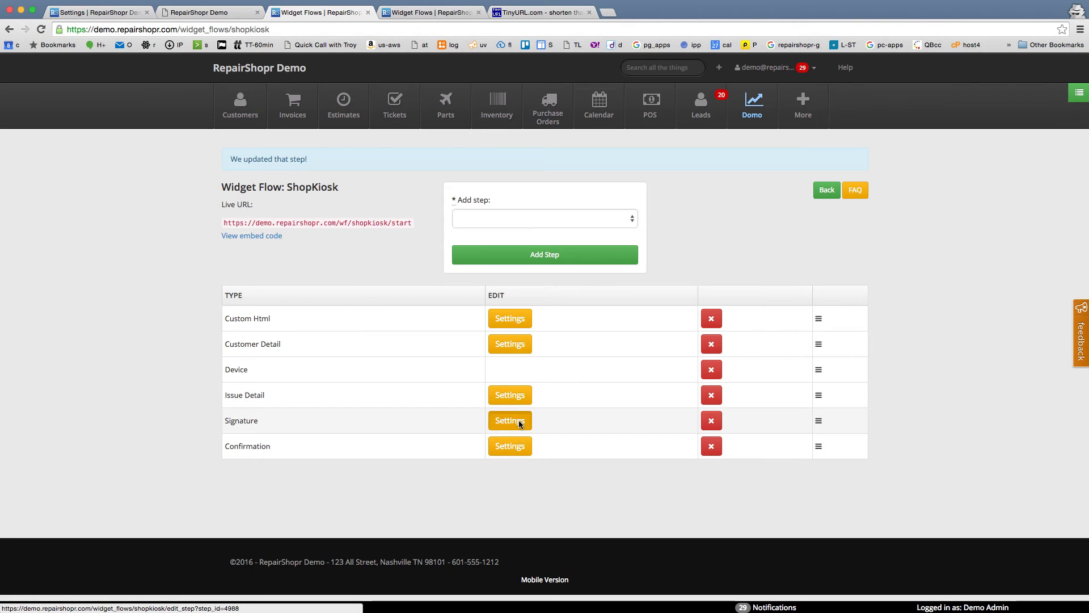
# Step: Replace the Signature step's Html code with 'You agree to our return policy - it's on the wall above you.'
pyautogui.click(517, 420)
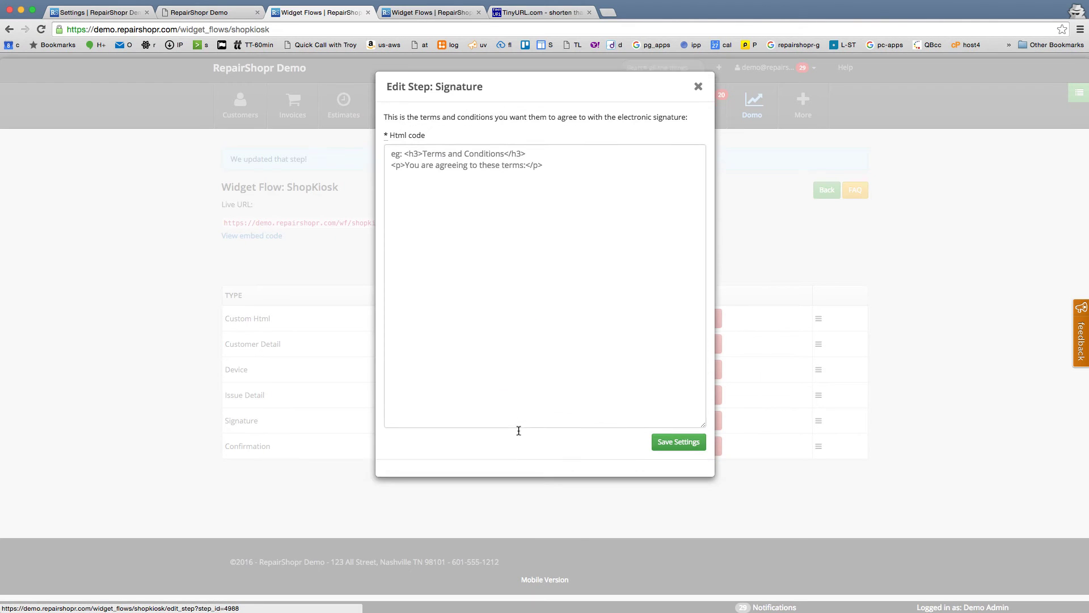
pyautogui.click(468, 198)
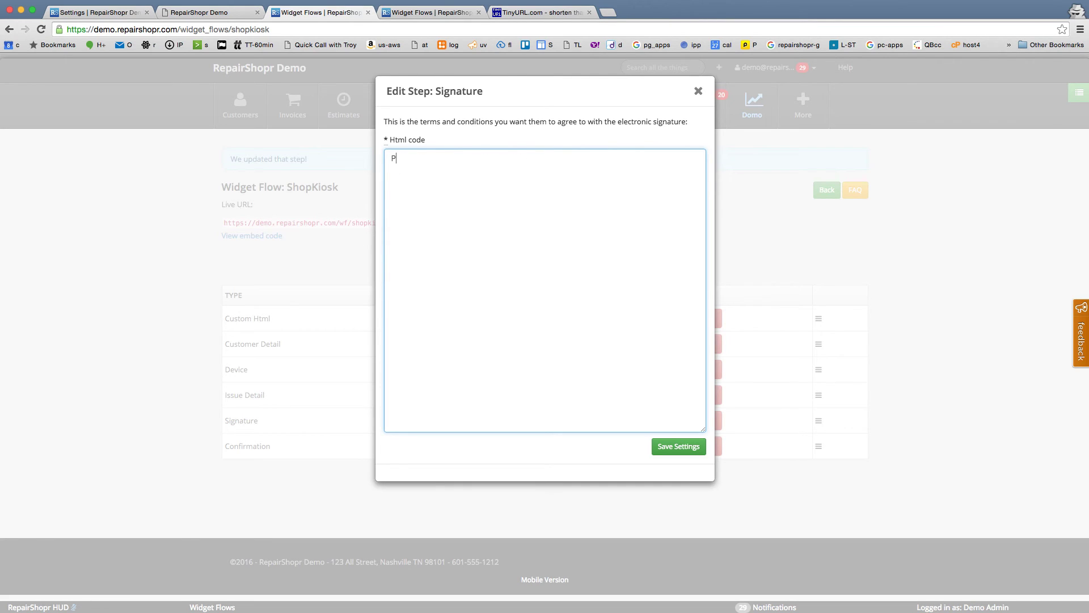
pyautogui.write('Y')
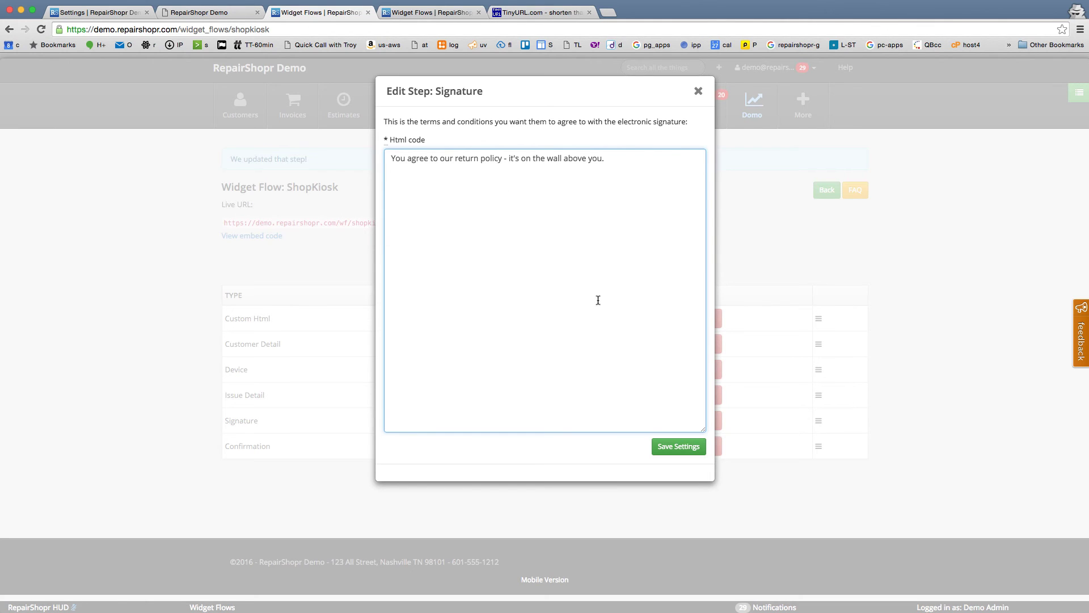
pyautogui.click(663, 448)
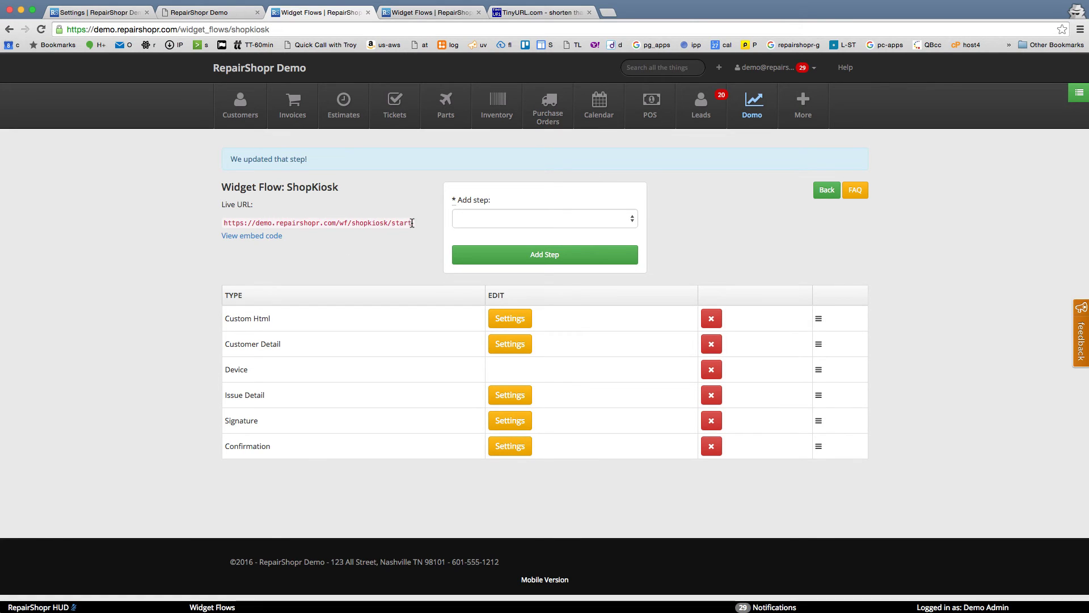
# Step: Create a TinyURL short link from the copied ShopKiosk Live URL
pyautogui.moveTo(410, 222); pyautogui.dragTo(224, 225)
pyautogui.press('super+c')
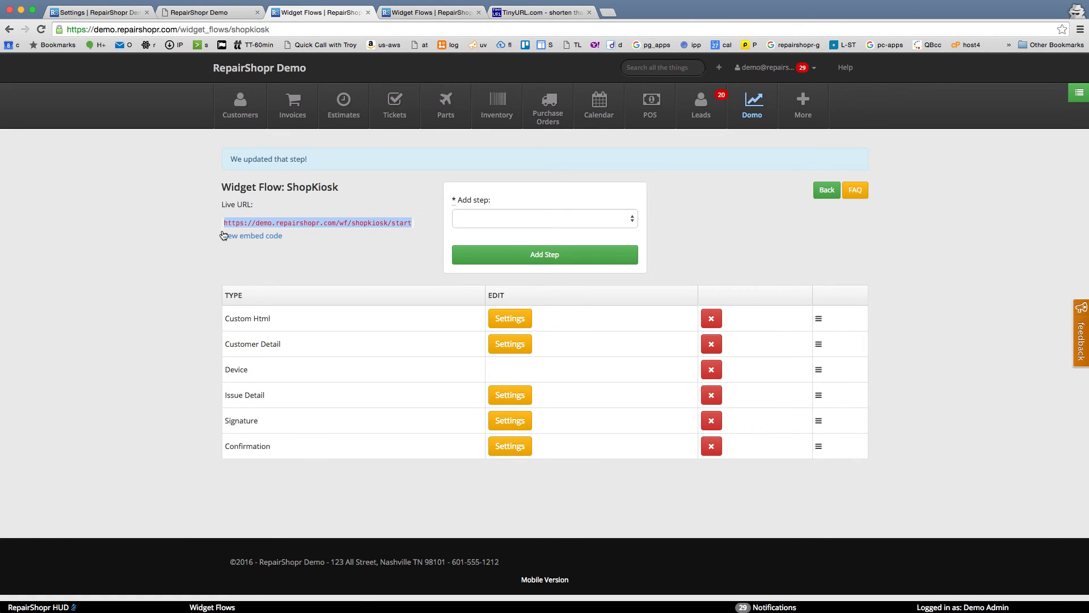
pyautogui.click(542, 12)
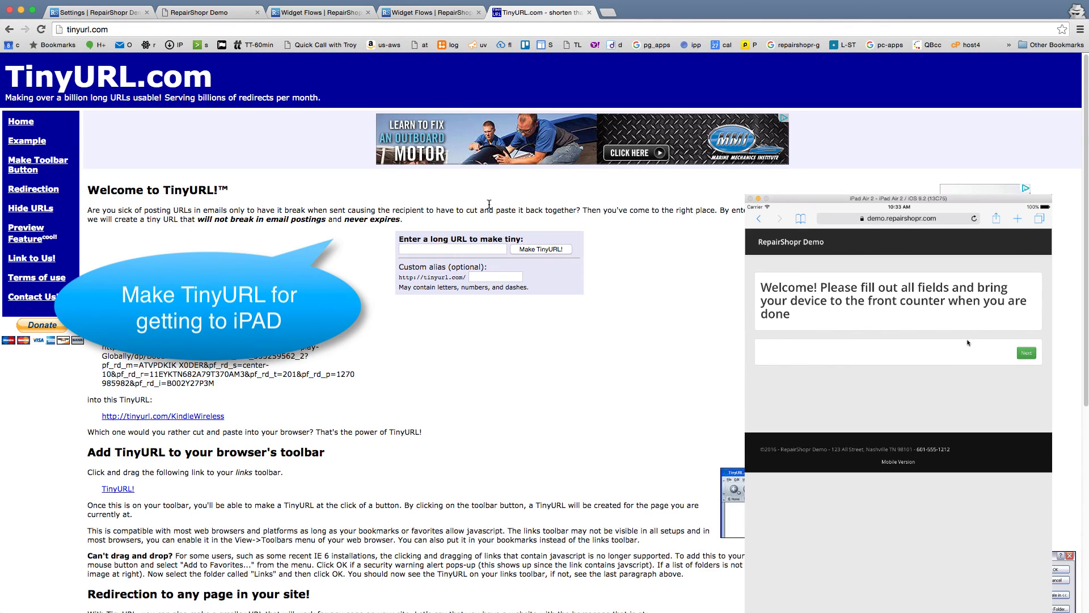
pyautogui.click(445, 251)
pyautogui.press('super+v')
pyautogui.click(547, 249)
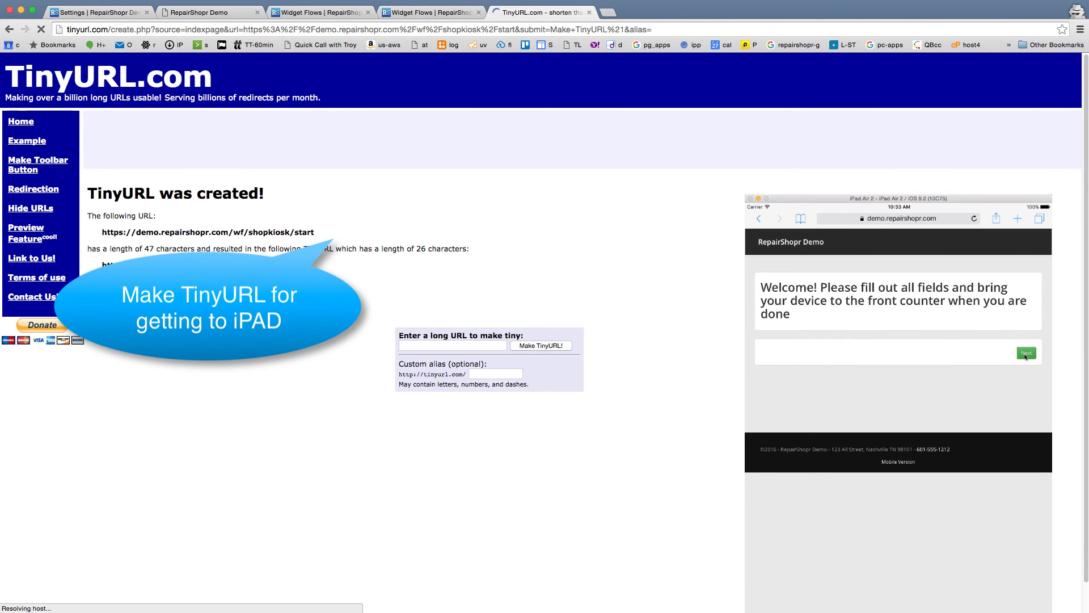
# Step: Load the short link in a new private tab to start the check-in wizard
pyautogui.press('super+t')
pyautogui.press('super+v')
pyautogui.press('Return')
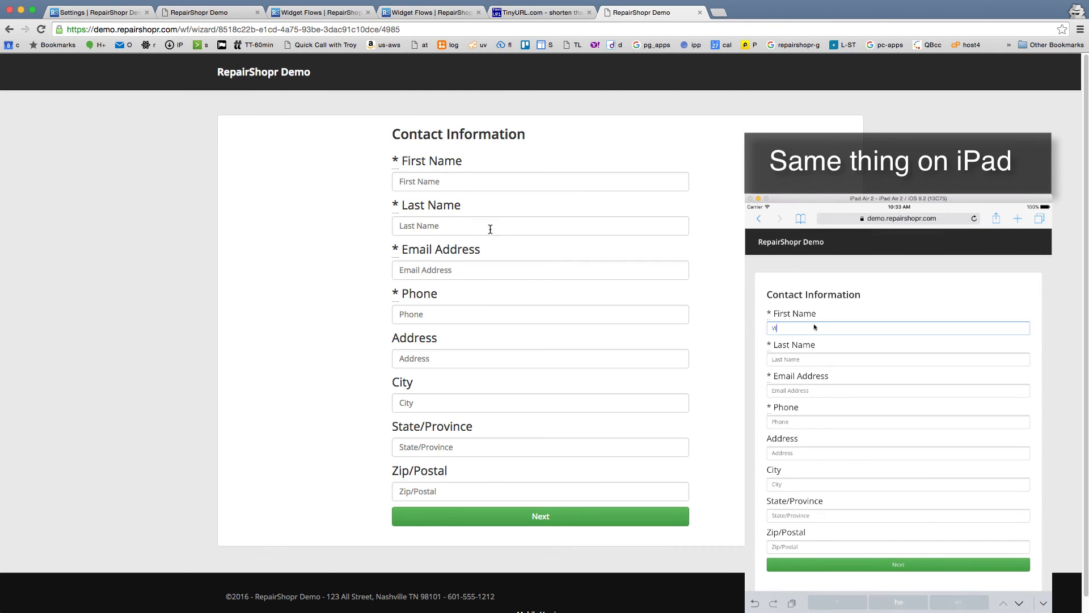
# Step: Enter a test customer's first name, last name, e-mail address and phone number, then continue
pyautogui.click(452, 180)
pyautogui.write('Vid')
pyautogui.press('Tab')
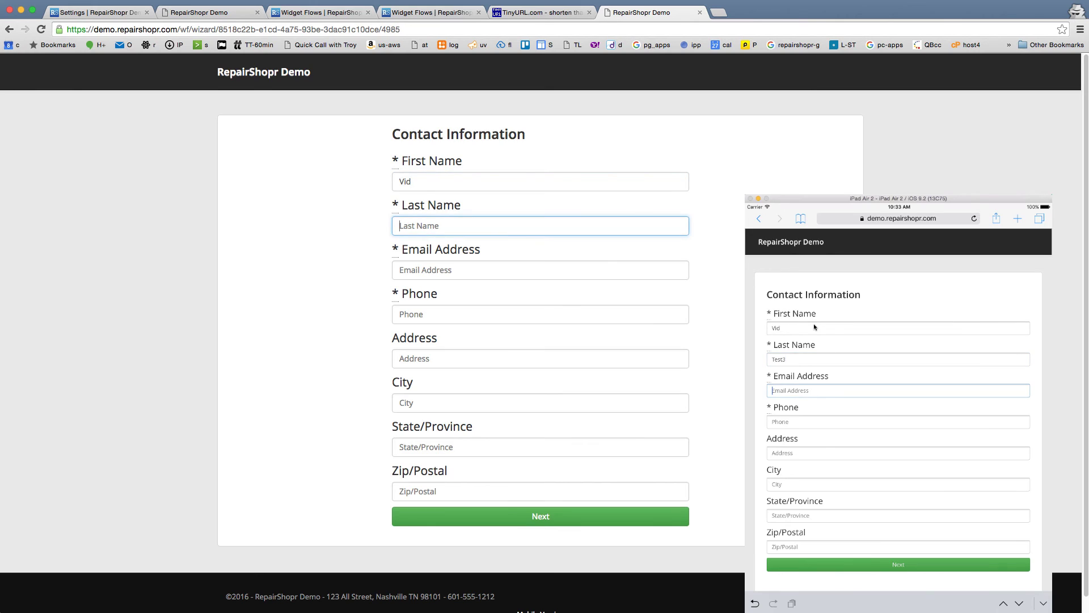
pyautogui.write('Test3')
pyautogui.press('Tab')
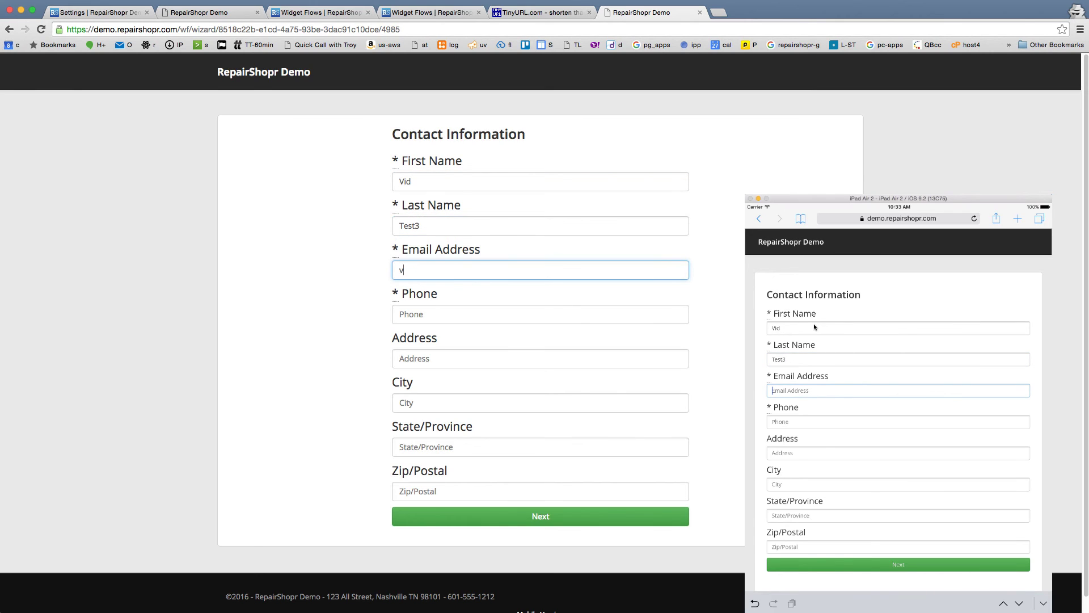
pyautogui.press('Tab')
pyautogui.write('5')
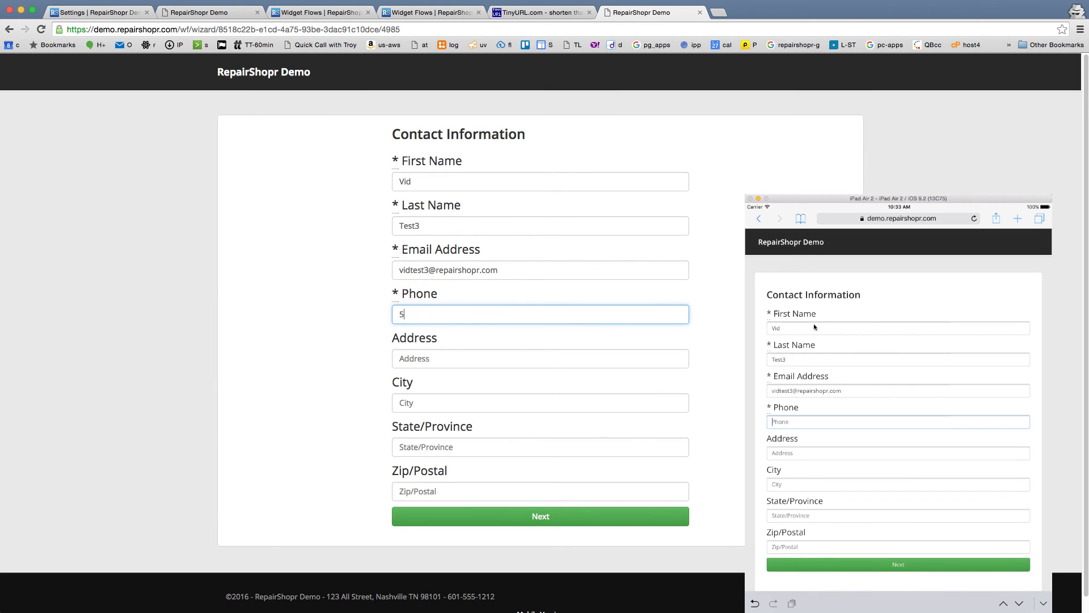
pyautogui.write('5581000')
pyautogui.click(540, 517)
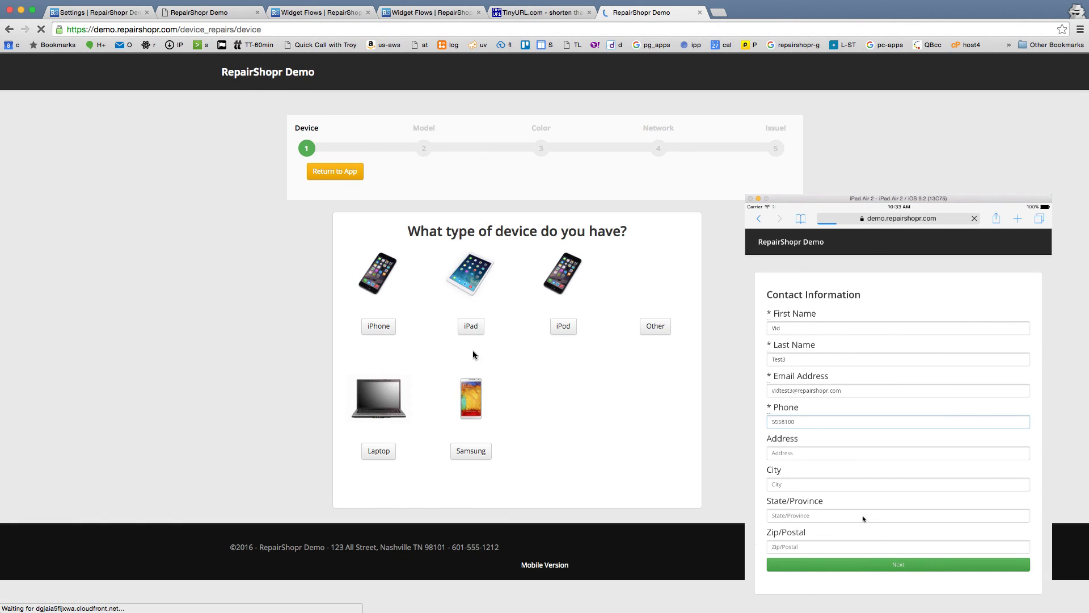
# Step: Pick iPhone, model 6, Black, AT&T and Battery Replacement in the device wizard
pyautogui.click(377, 327)
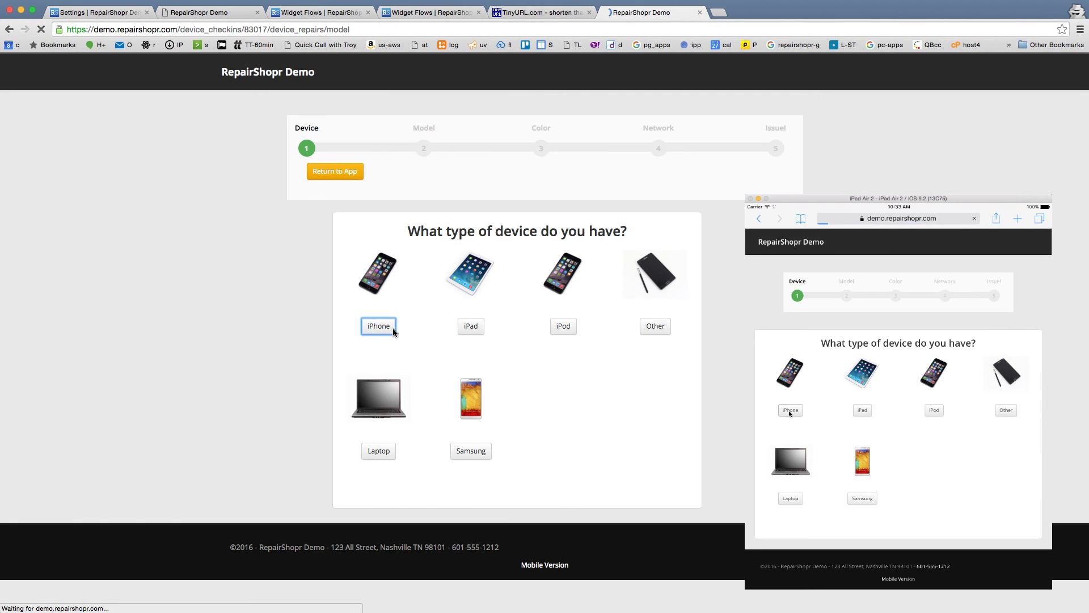
pyautogui.click(408, 304)
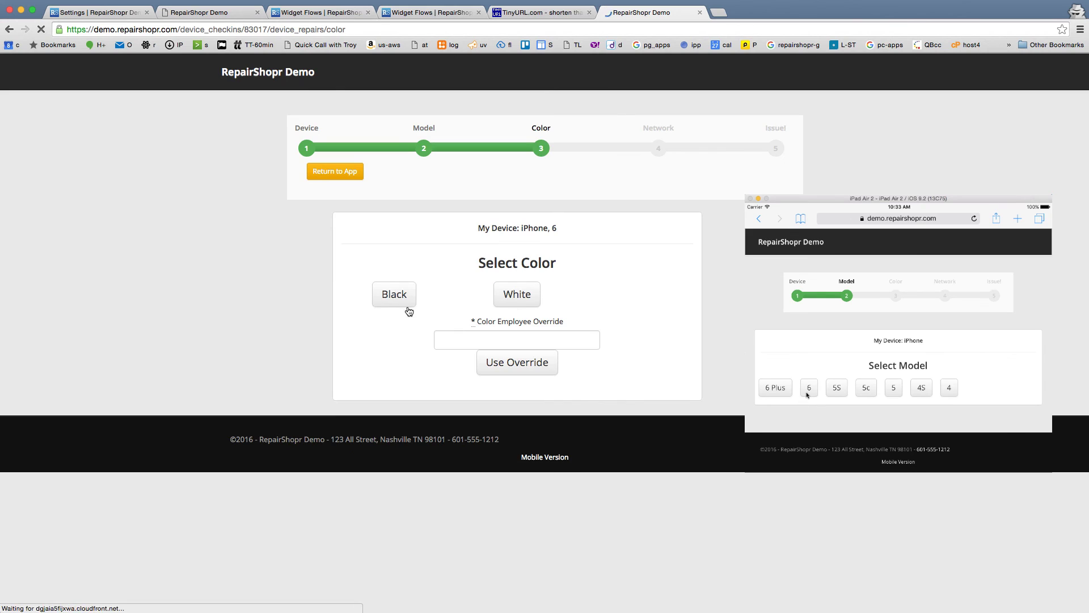
pyautogui.click(405, 299)
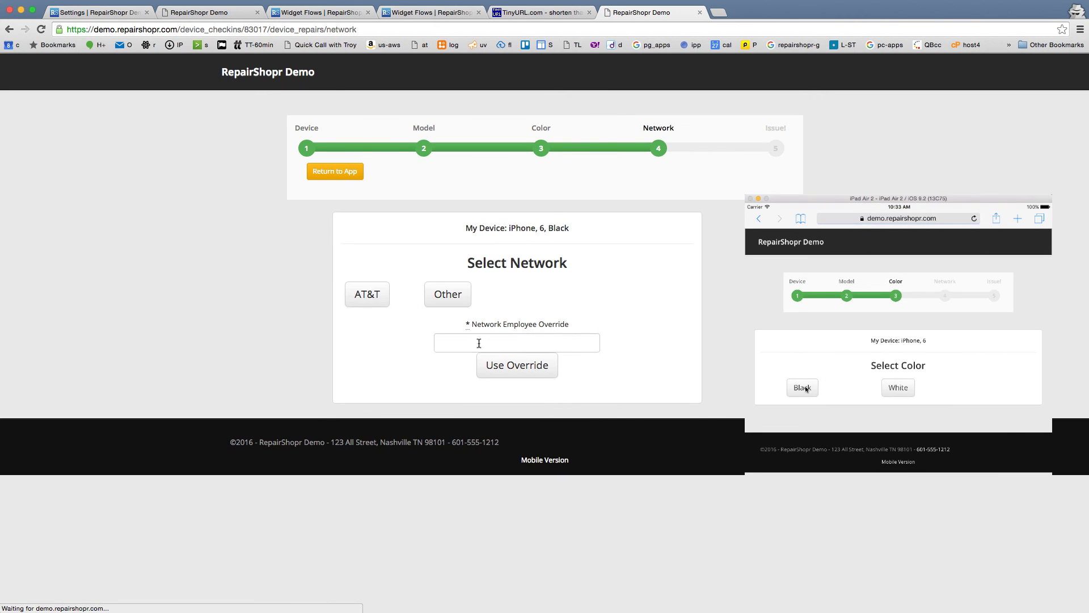
pyautogui.moveTo(465, 319); pyautogui.dragTo(571, 355)
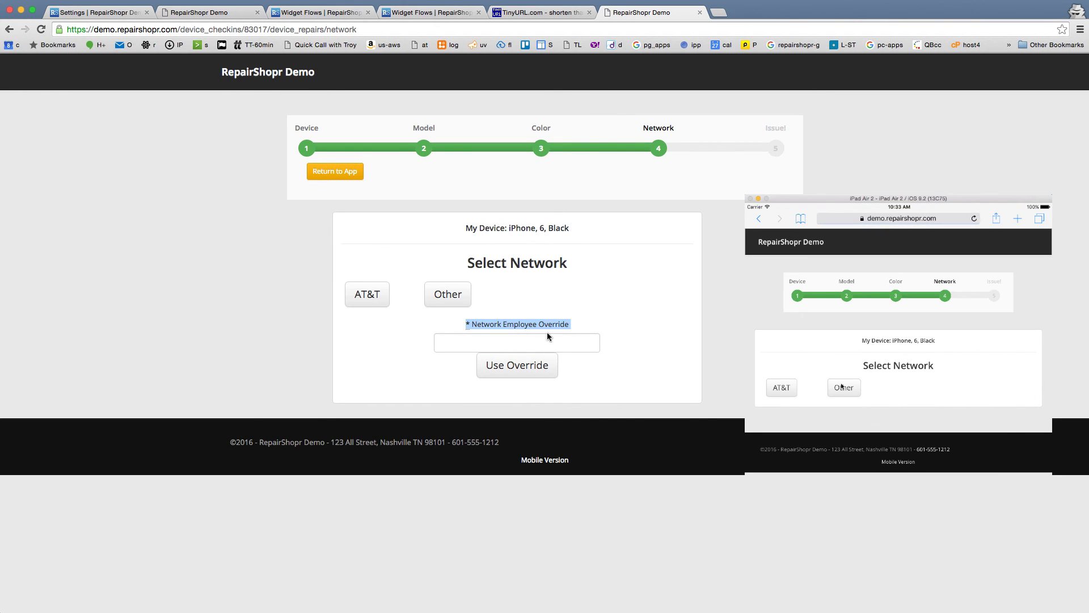
pyautogui.click(363, 296)
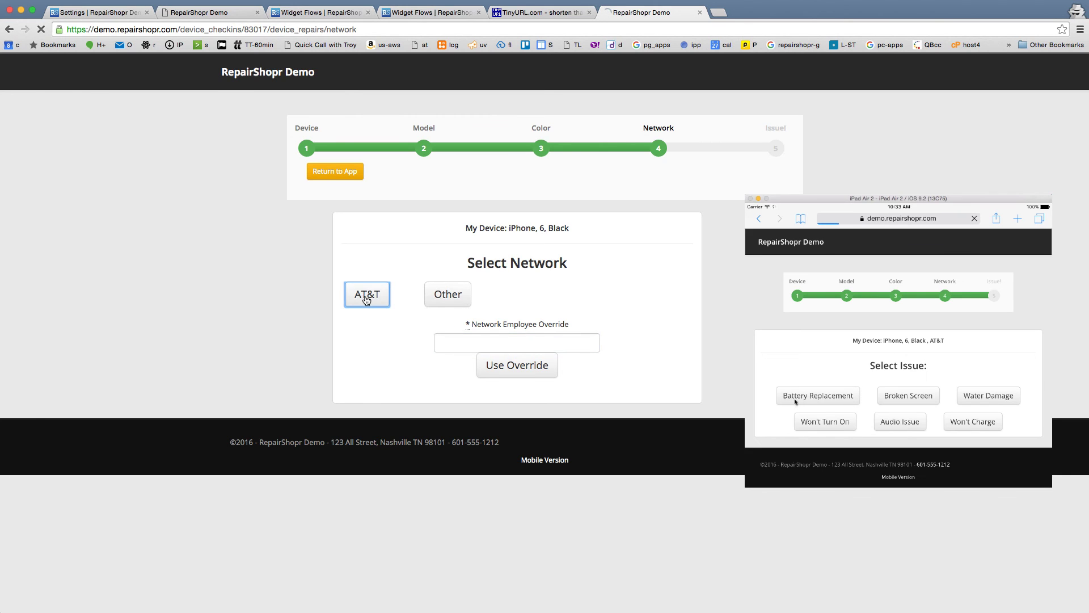
pyautogui.click(462, 306)
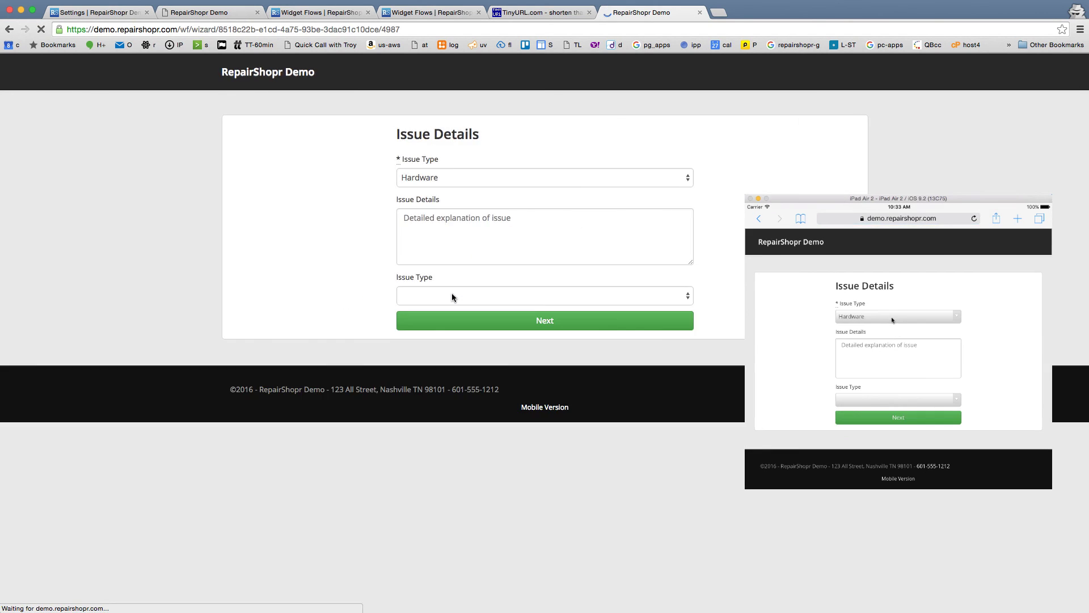
# Step: Enter the issue description 'worked until I dropped it in water'
pyautogui.click(899, 357)
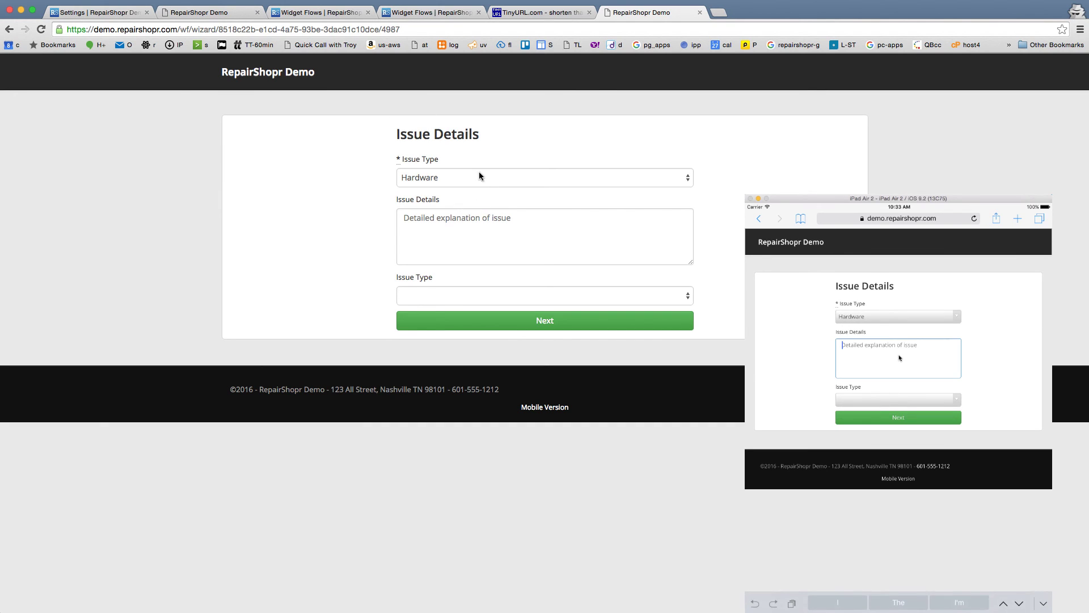
pyautogui.write("Doesn't tur")
pyautogui.click(474, 225)
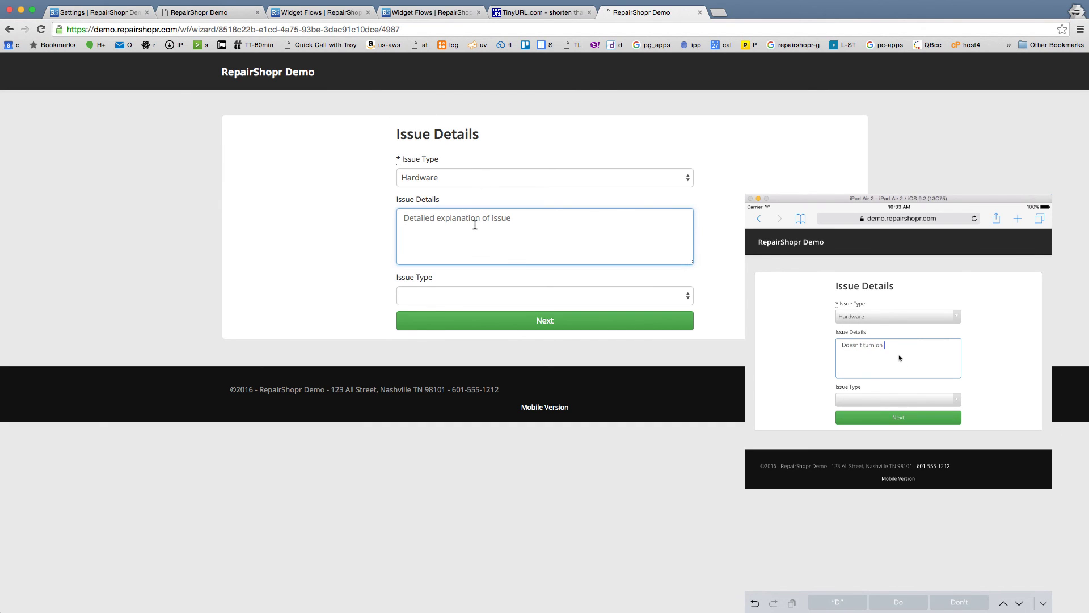
pyautogui.write('d')
pyautogui.press('BackSpace')
pyautogui.write('worked unti')
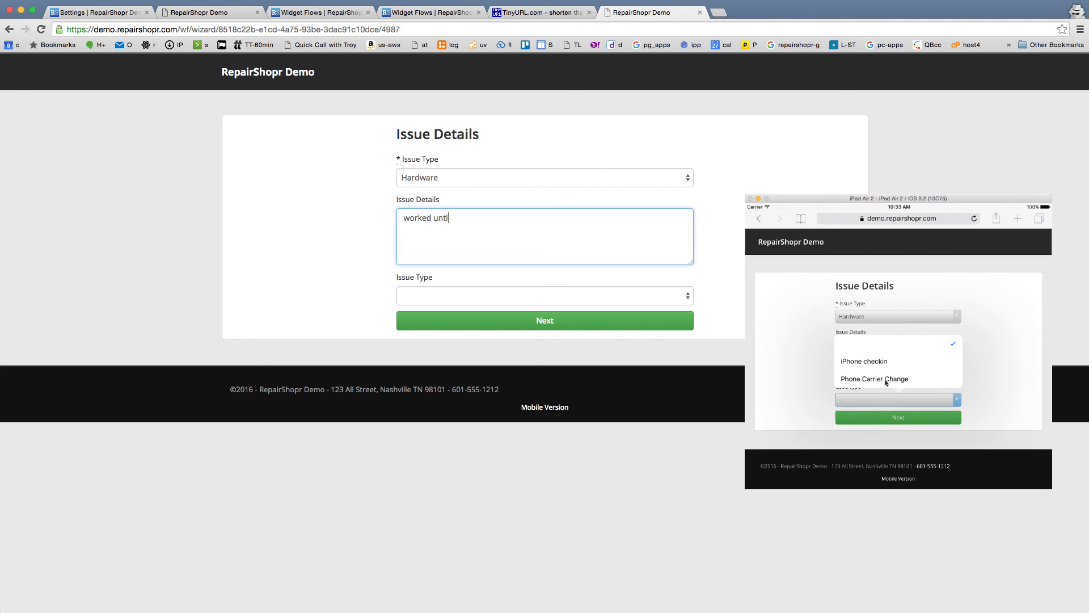
pyautogui.write('l I dropped it')
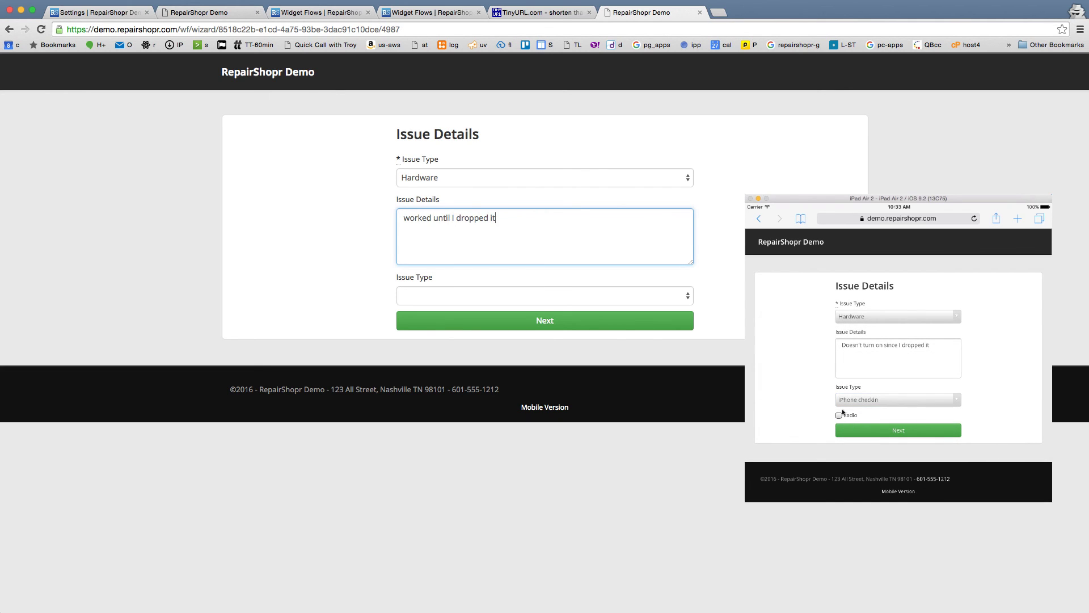
pyautogui.write(' in water')
# Step: Choose iPhone checkin as the ticket type and tick the Radio checkbox
pyautogui.click(486, 290)
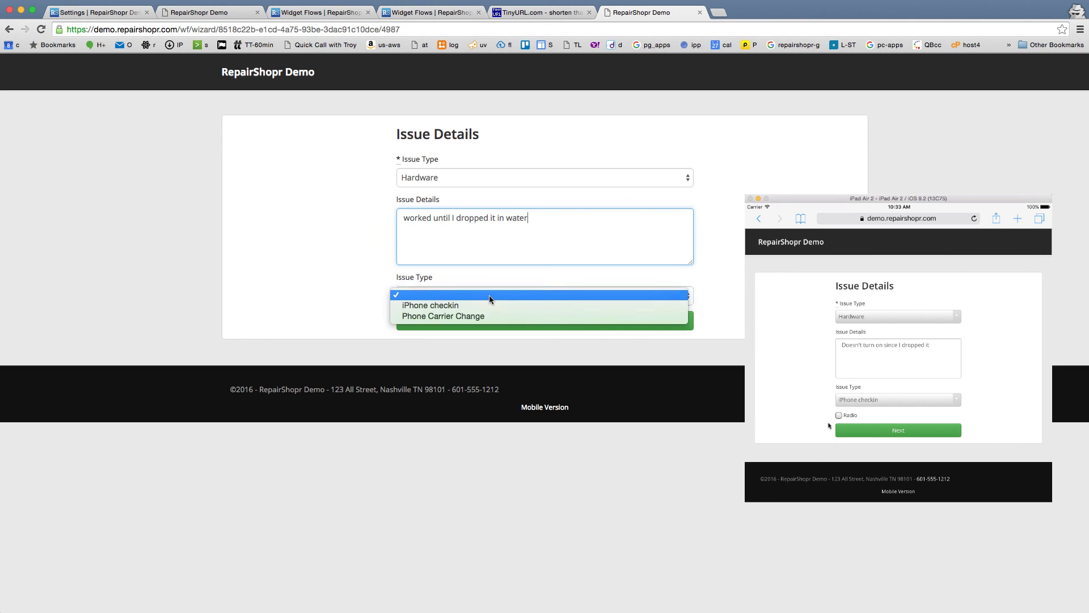
pyautogui.click(471, 309)
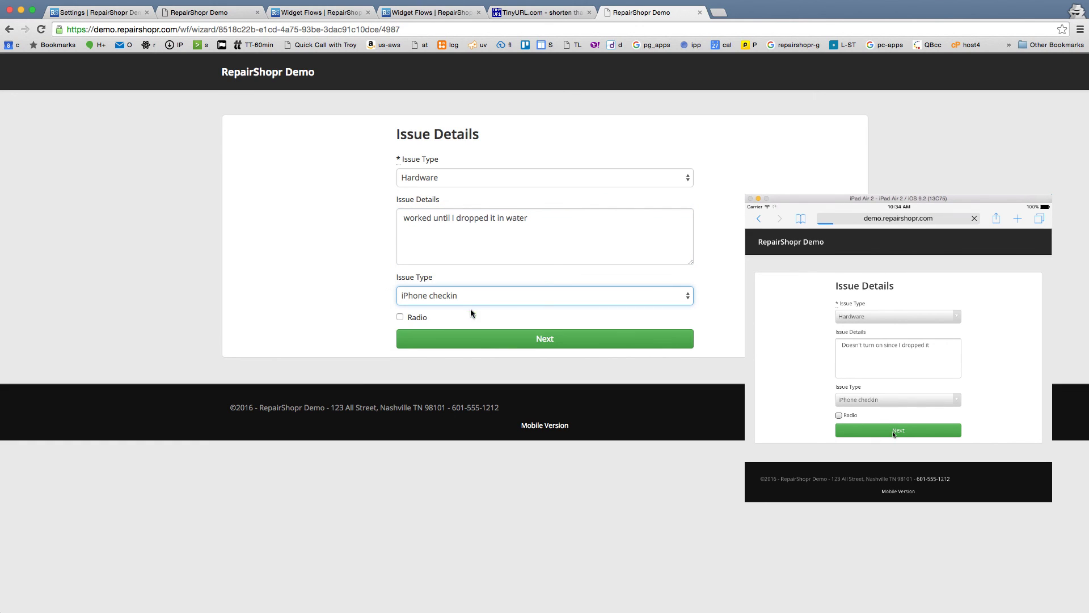
pyautogui.click(414, 317)
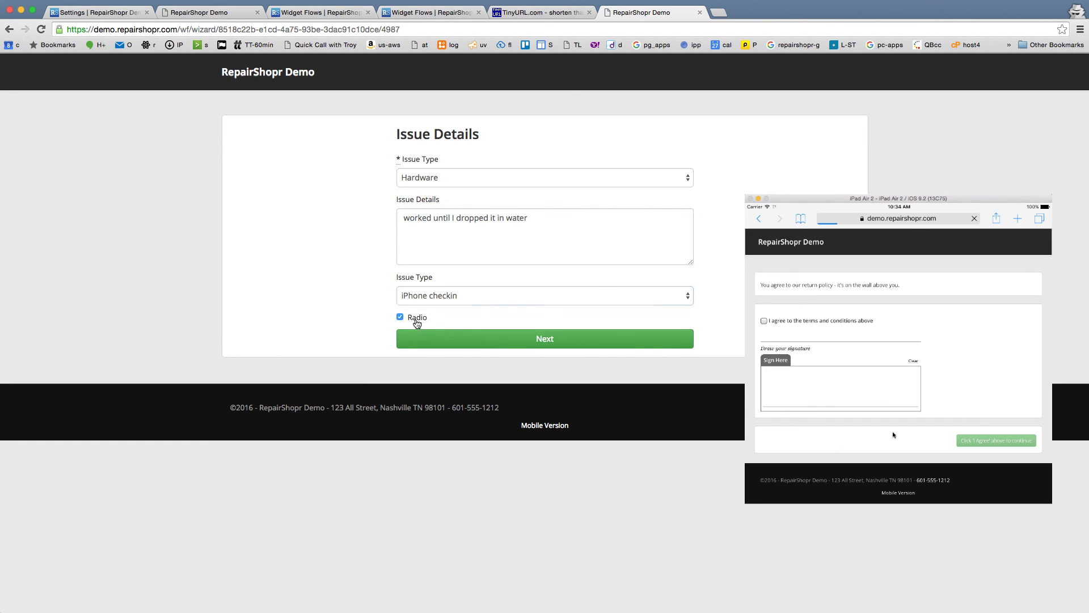
# Step: On the signature page, accept the return-policy terms and draw a signature in Sign Here
pyautogui.click(540, 344)
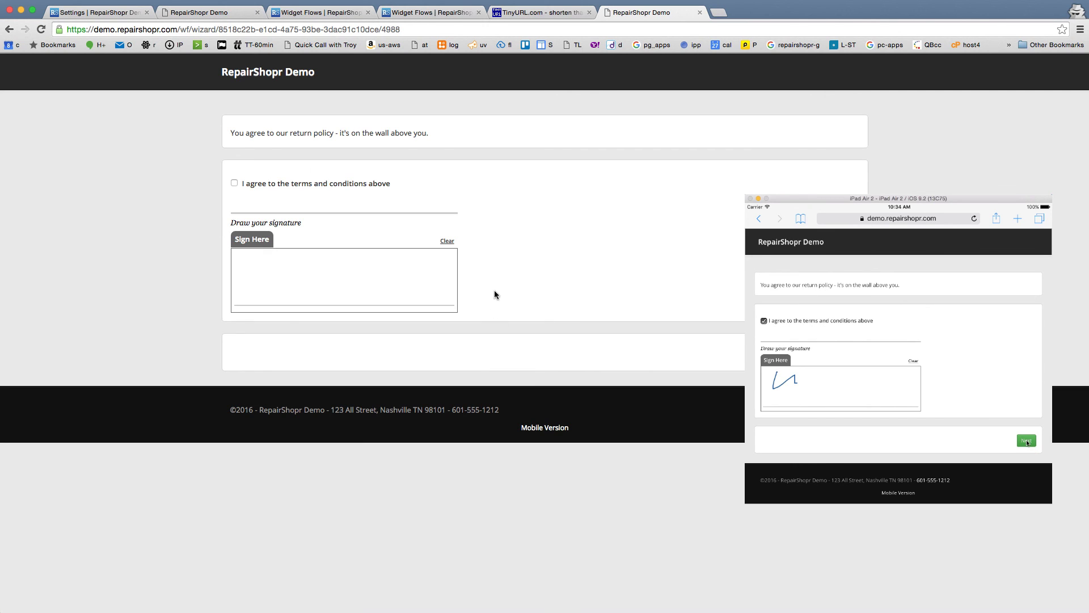
pyautogui.moveTo(233, 133); pyautogui.dragTo(408, 131)
pyautogui.click(403, 128)
pyautogui.click(263, 182)
pyautogui.moveTo(261, 262)
pyautogui.mouseDown()
pyautogui.moveTo(291, 277)
pyautogui.moveTo(359, 281)
pyautogui.mouseUp()
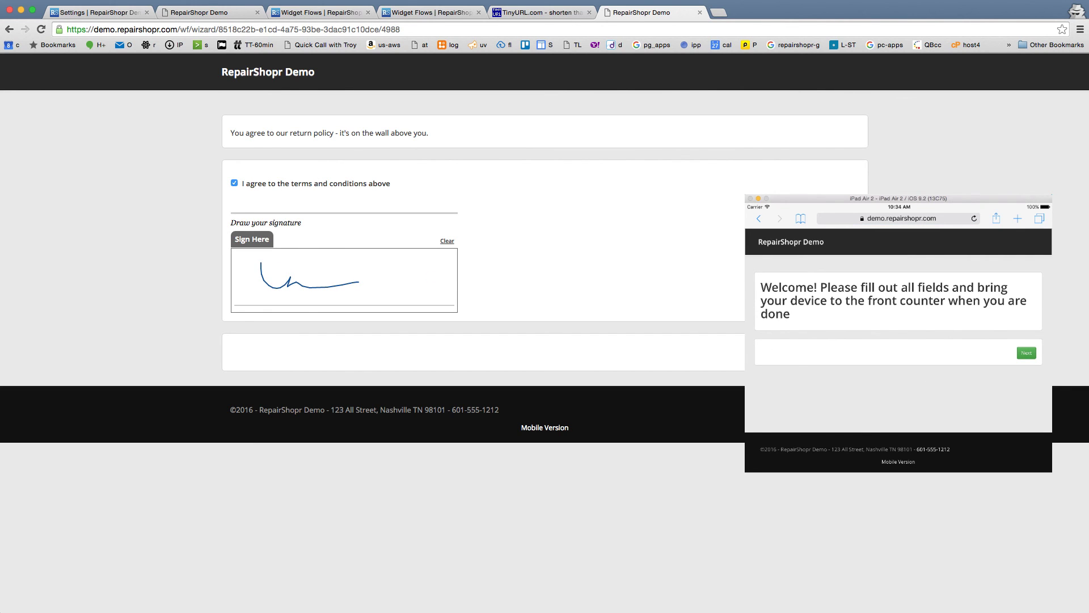